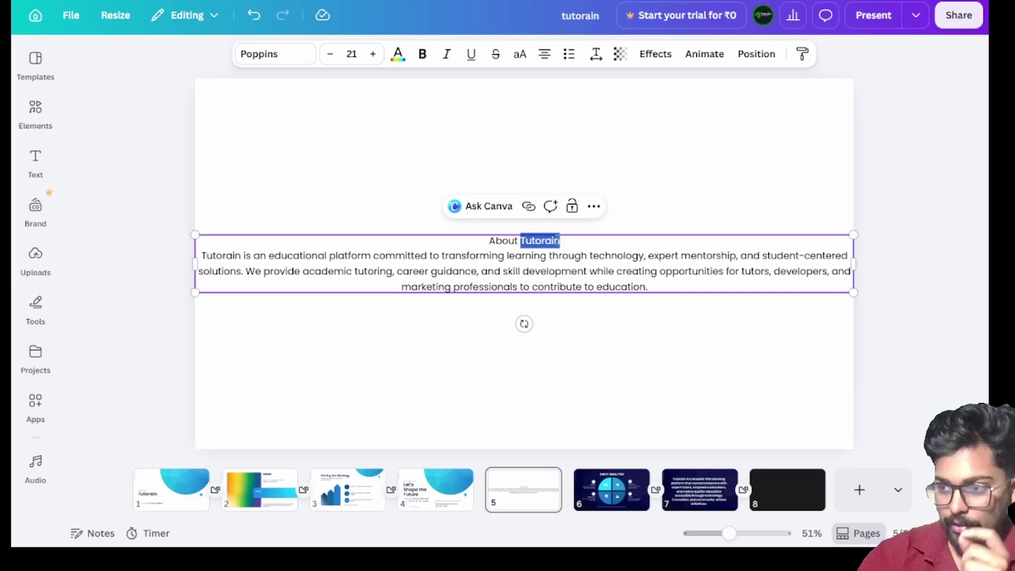
- Increase the "About Tutorain" heading on slide 5 to font size 35
triple_click(549, 237)
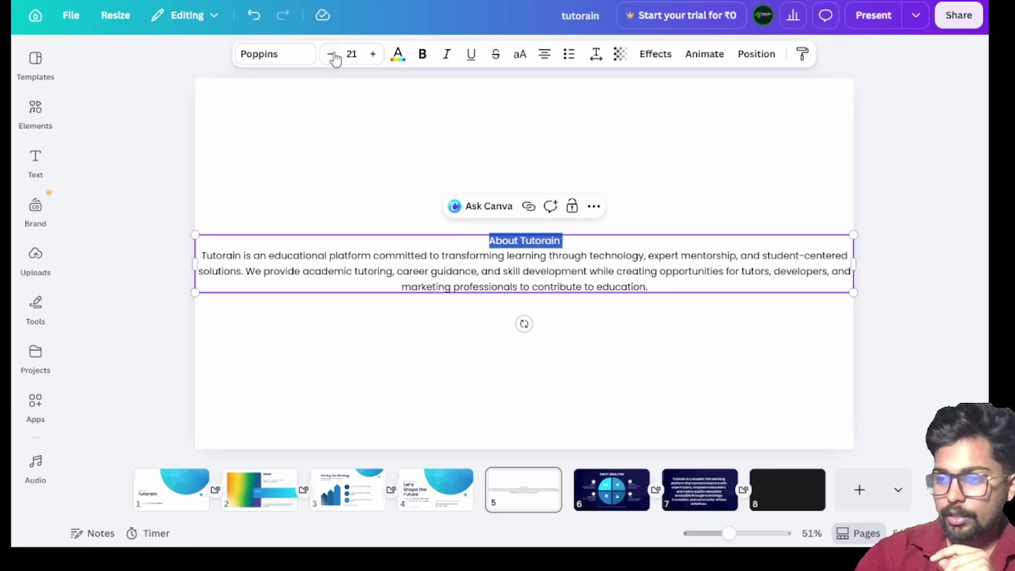
left_click(373, 54)
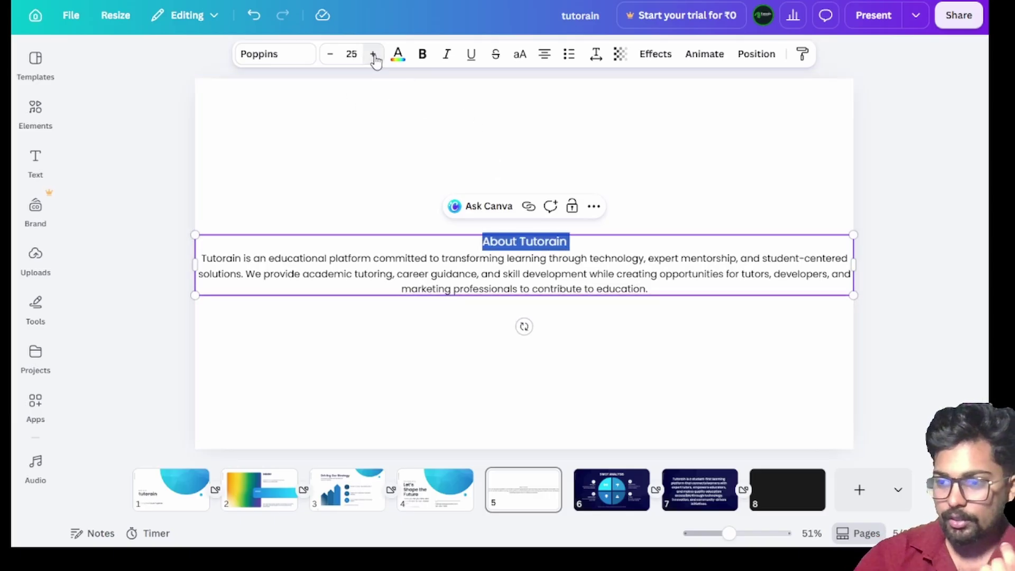
left_click(374, 54)
left_click(373, 54)
left_click(373, 54)
left_click(374, 54)
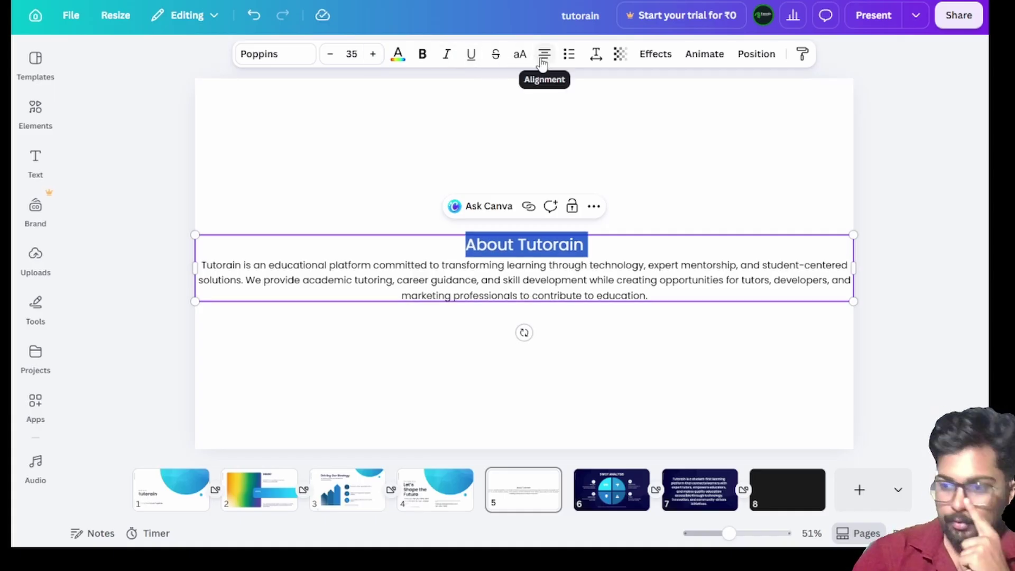
left_click(476, 188)
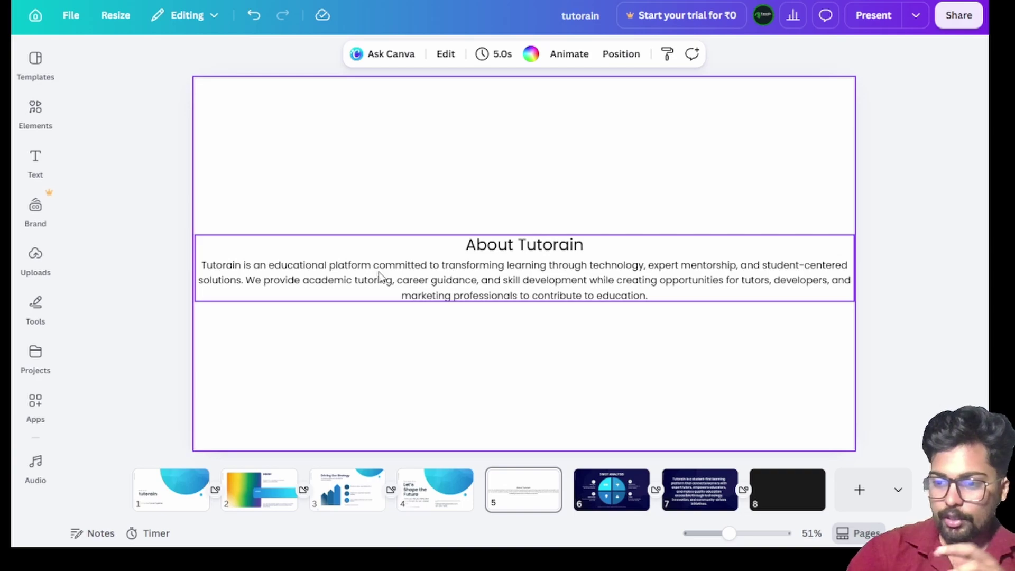
- Justify the descriptive paragraph below the "About Tutorain" heading
left_click(543, 282)
double_click(540, 279)
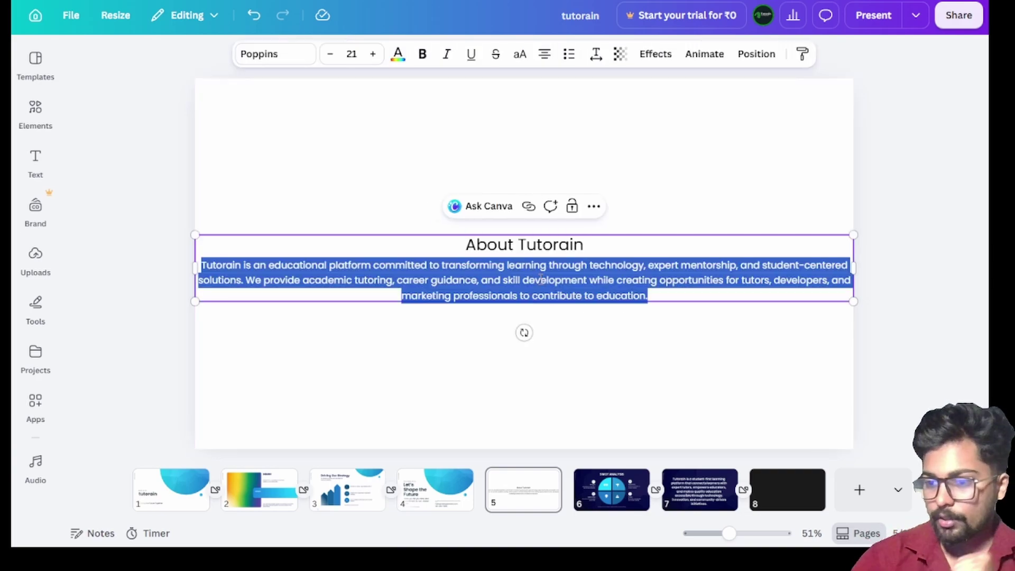
left_click(483, 264)
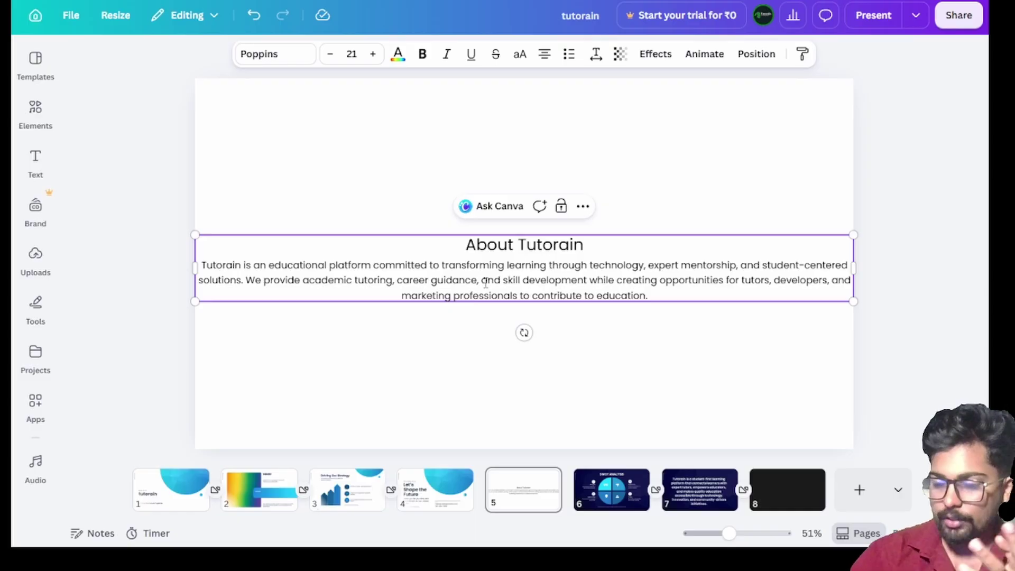
triple_click(485, 283)
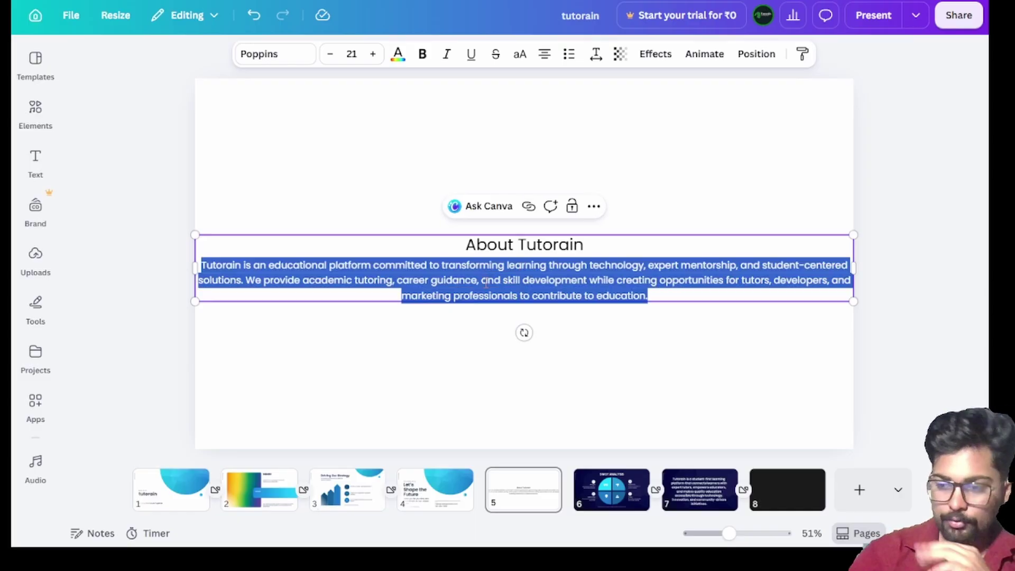
left_click(546, 60)
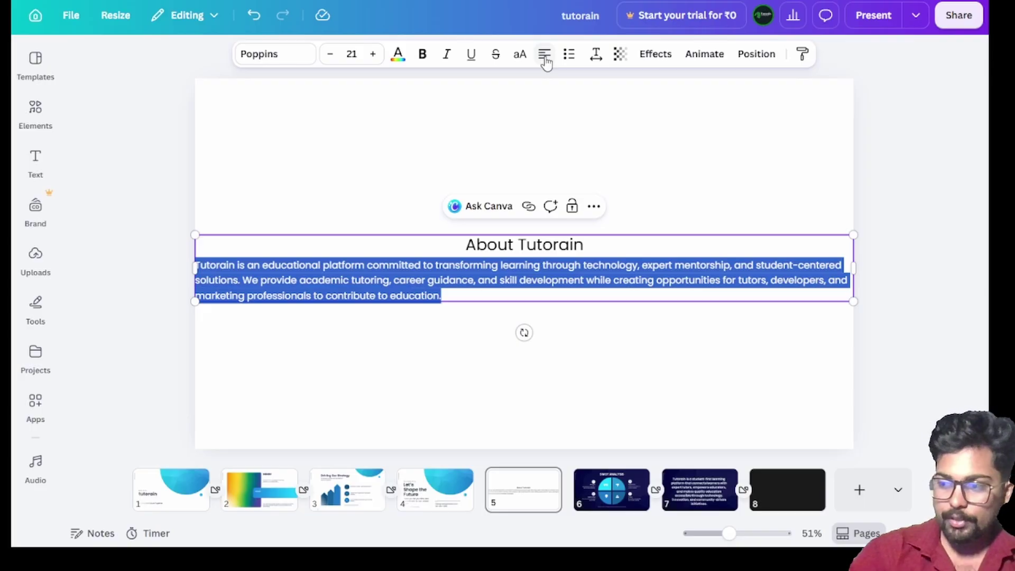
left_click(546, 61)
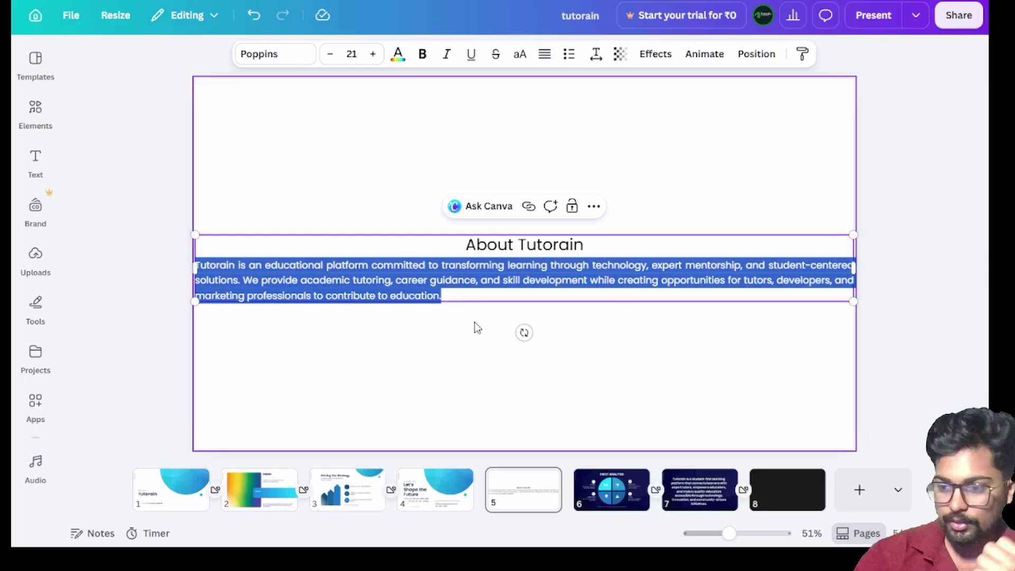
key("Escape")
key("Escape")
key("Escape")
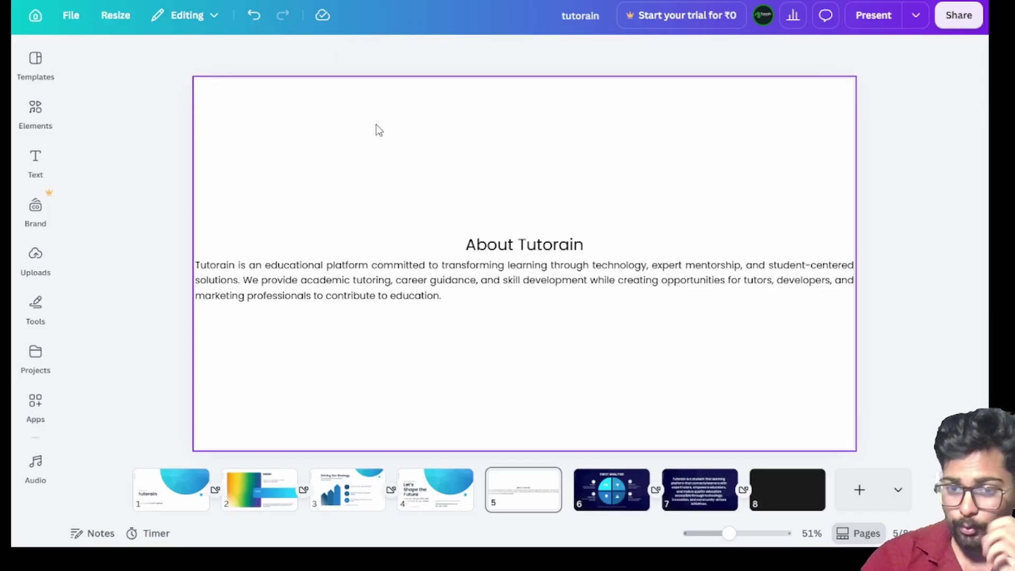
- Move the "About Tutorain" text block near the top of the slide and narrow it to leave margins on both sides
left_click_drag(414, 291, 439, 197)
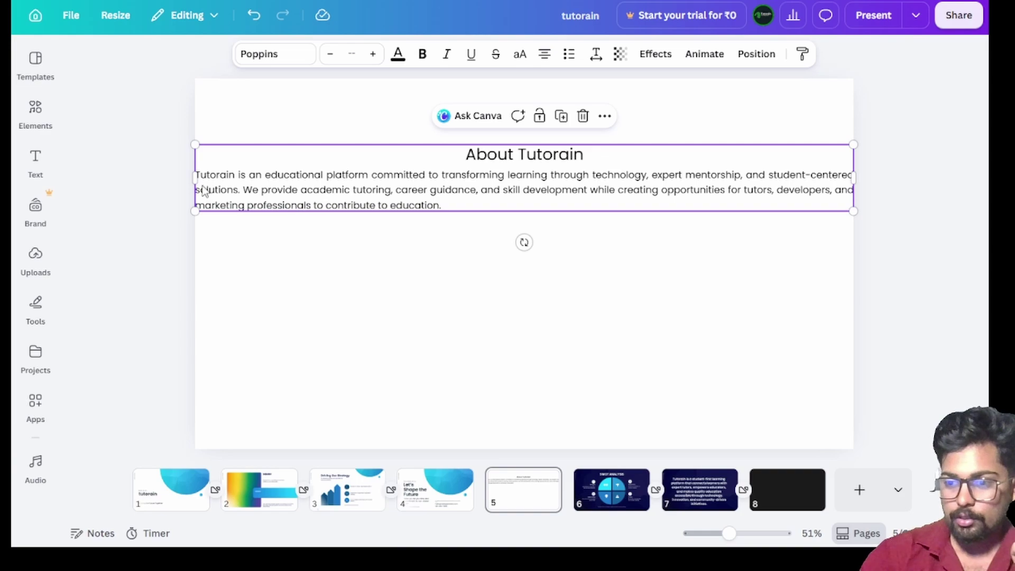
left_click_drag(197, 179, 211, 182)
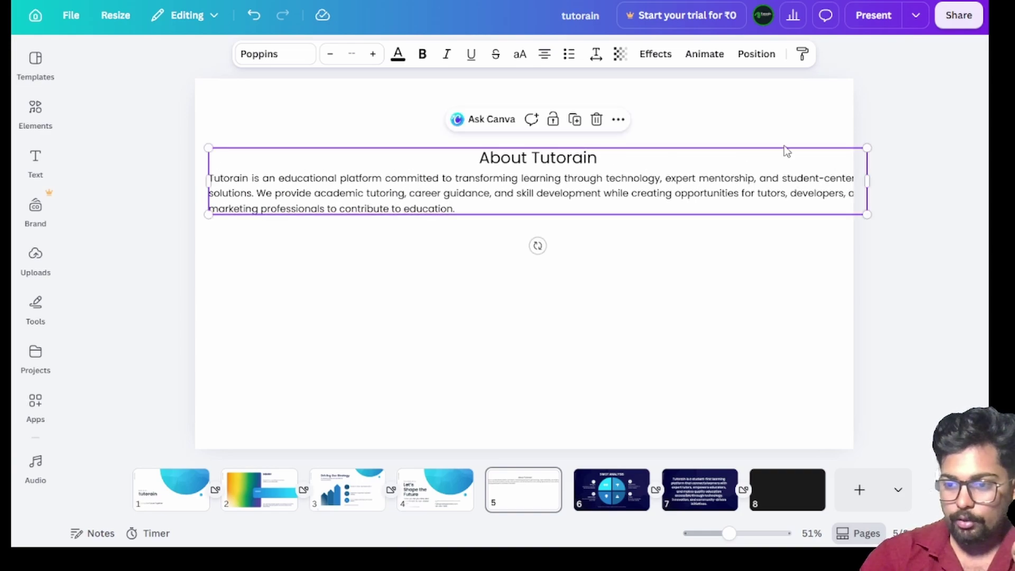
left_click_drag(868, 181, 836, 181)
left_click_drag(577, 188, 578, 167)
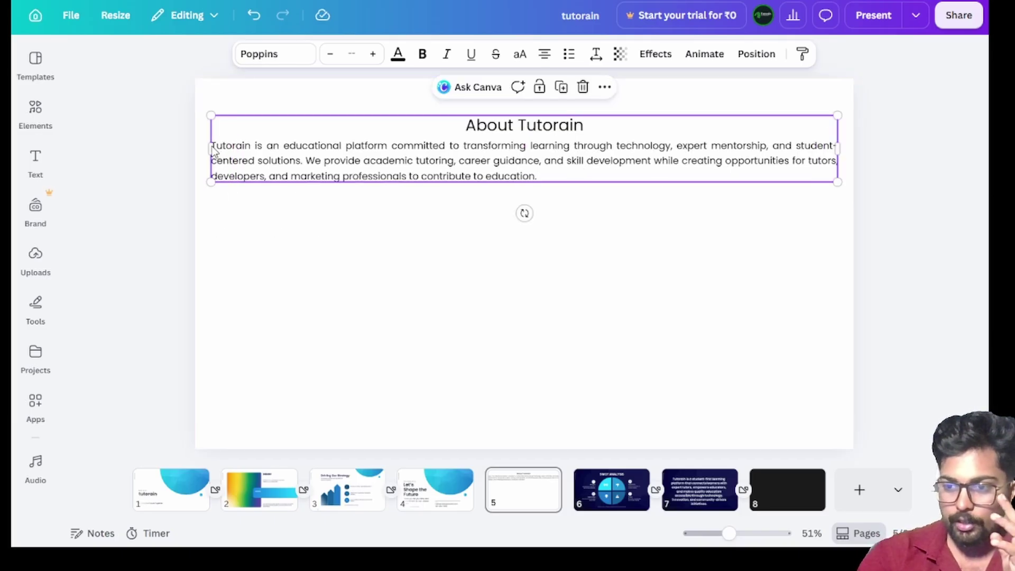
left_click_drag(214, 150, 608, 139)
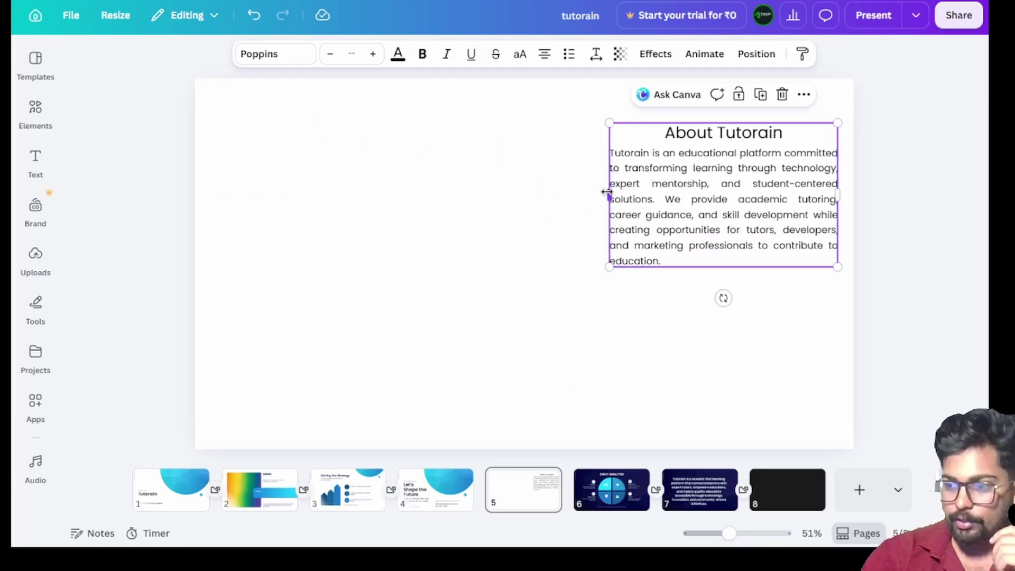
left_click_drag(607, 192, 220, 236)
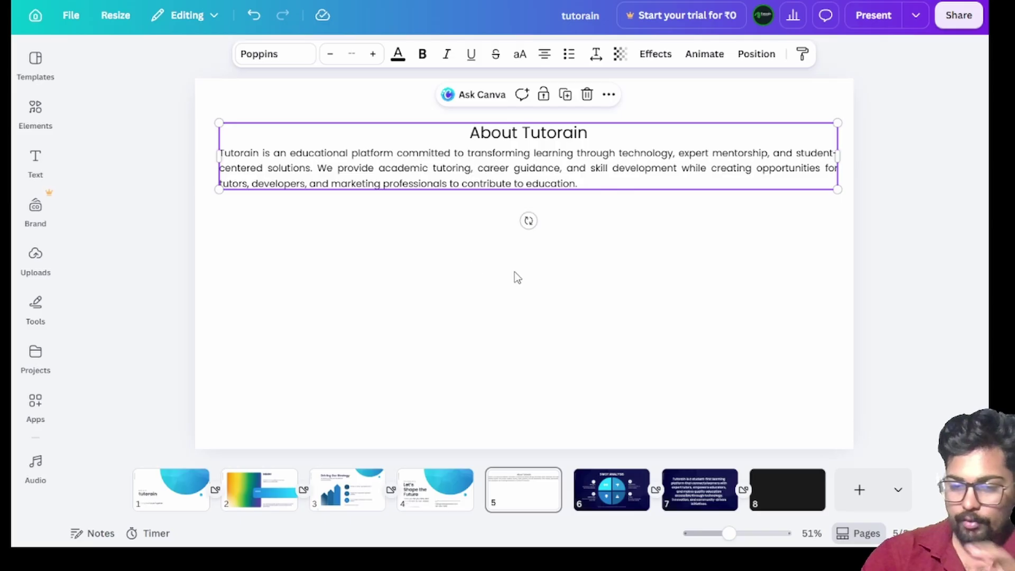
- Paste the copied "Core Values" list onto the slide and place it below the start of the paragraph
left_click(476, 264)
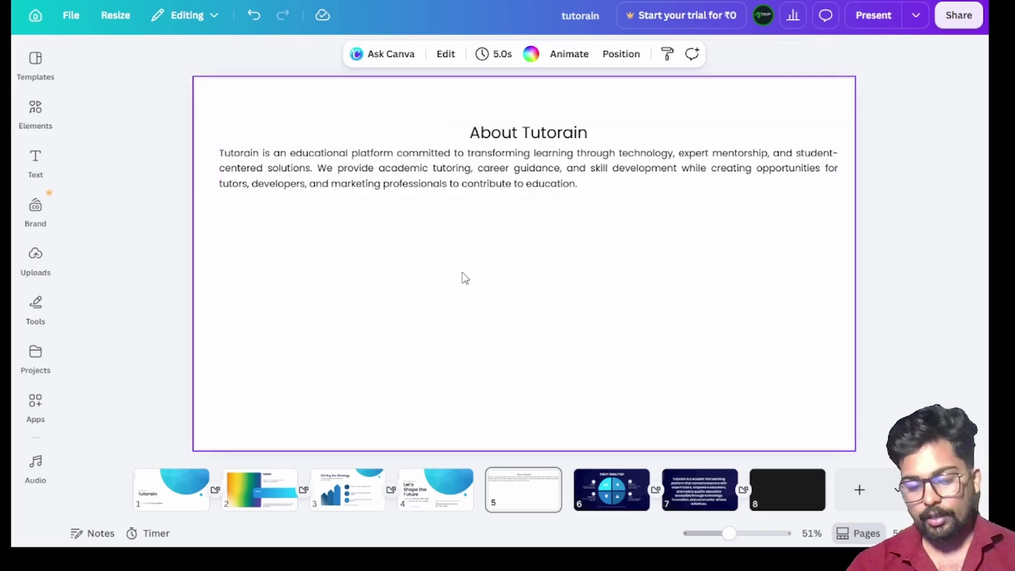
key("ctrl+v")
left_click(641, 270)
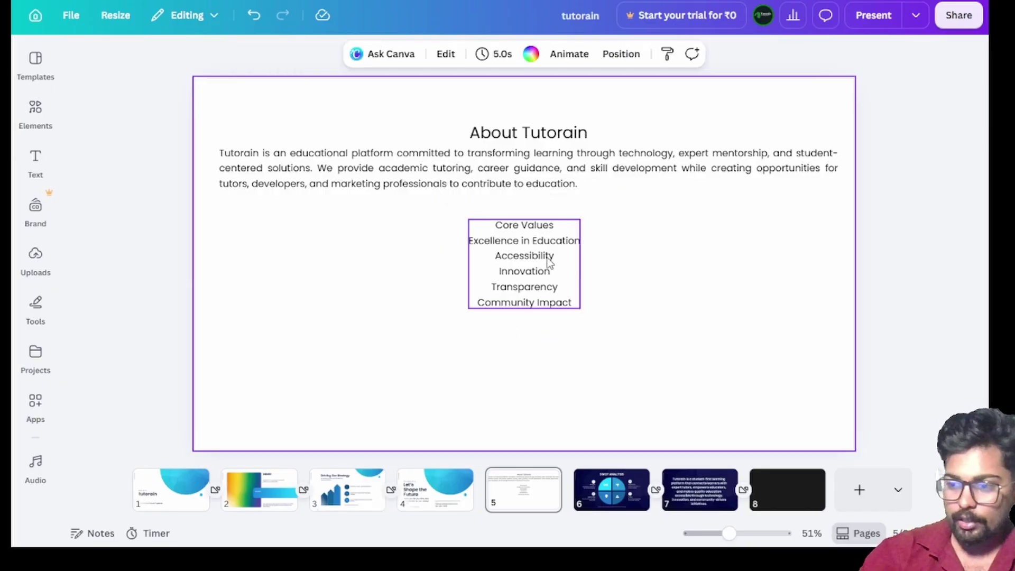
left_click_drag(551, 263, 331, 272)
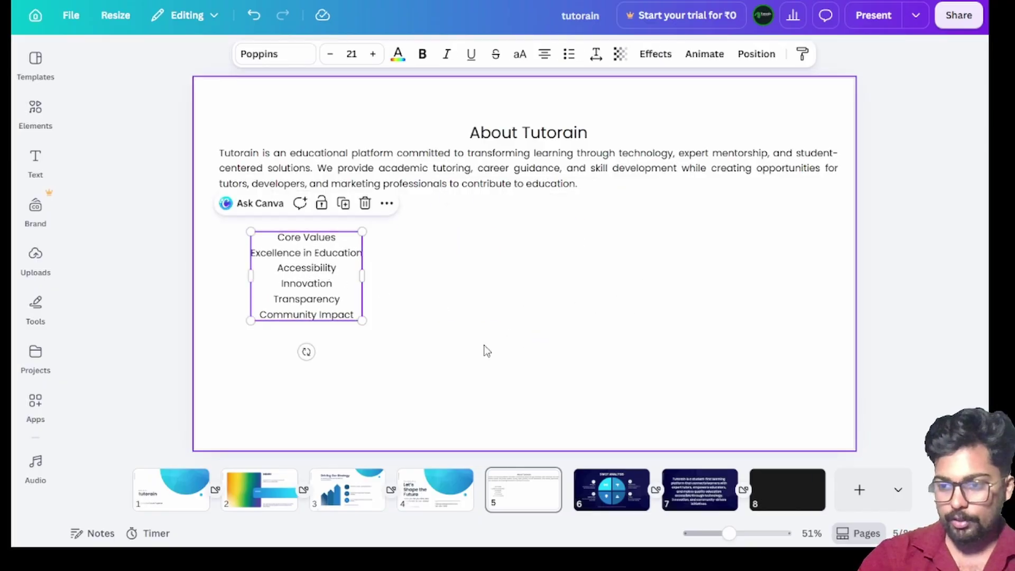
- Set the "Core Values" line of the pasted list to font size 38 and left-align it
double_click(312, 239)
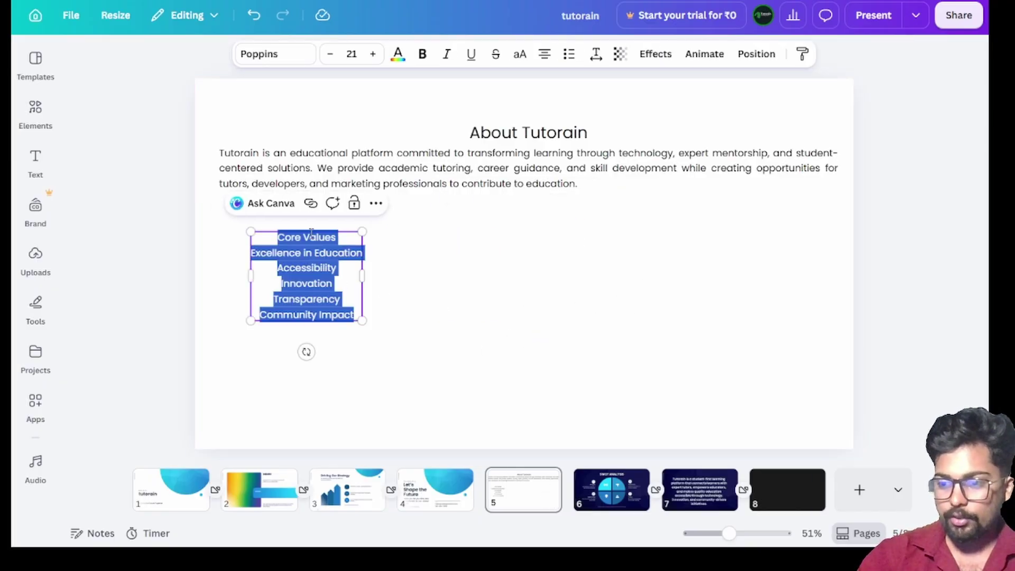
triple_click(312, 239)
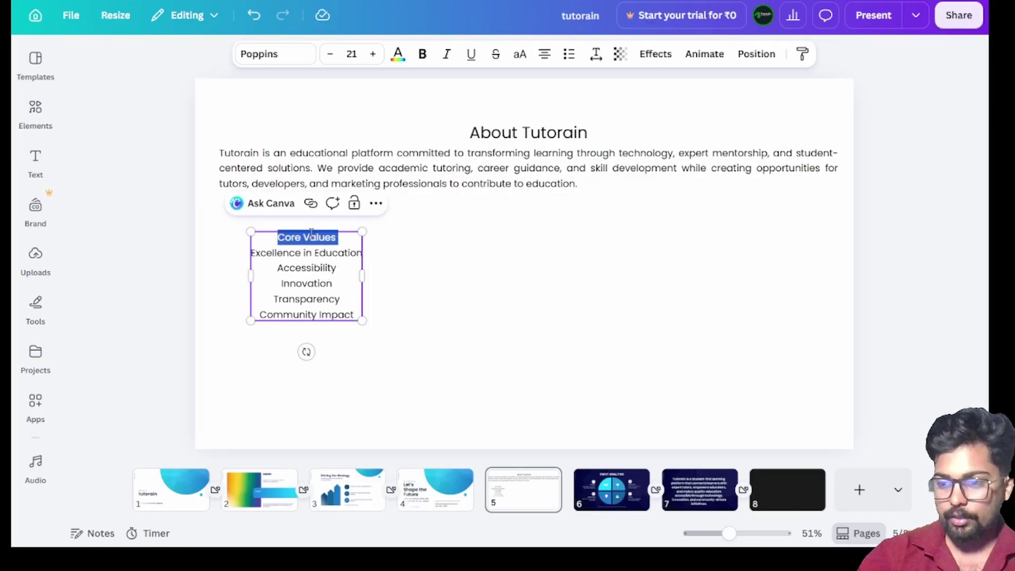
left_click(373, 53)
left_click(373, 53)
left_click(373, 53)
left_click(372, 54)
left_click(373, 54)
left_click(373, 53)
left_click(373, 53)
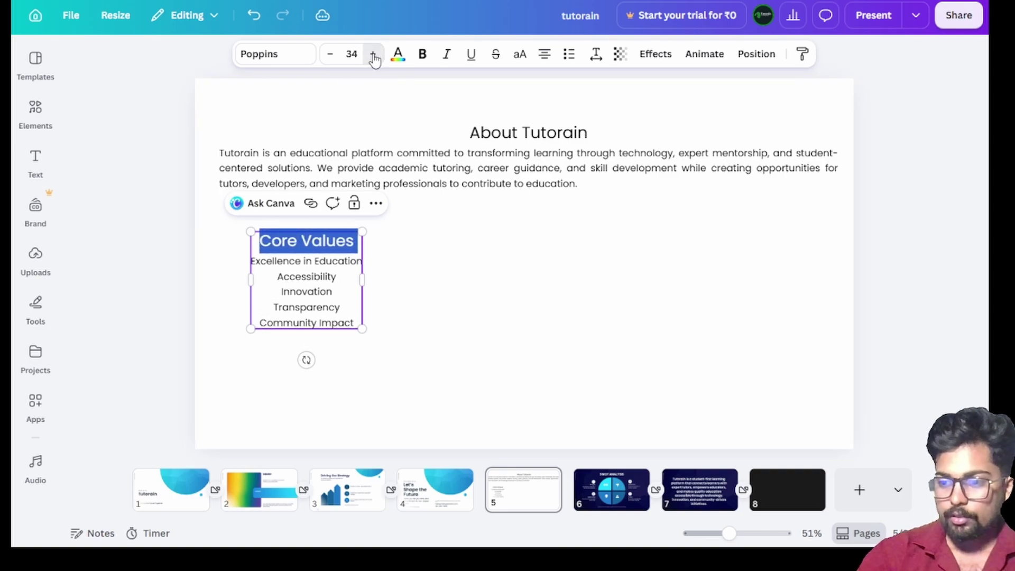
left_click(373, 54)
left_click(373, 53)
left_click(373, 54)
left_click(373, 53)
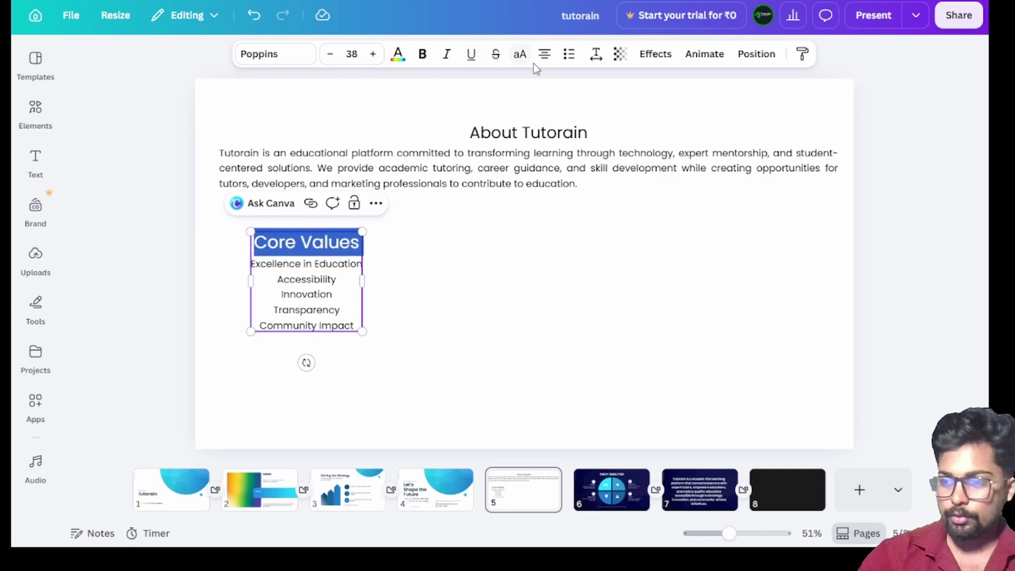
left_click(544, 53)
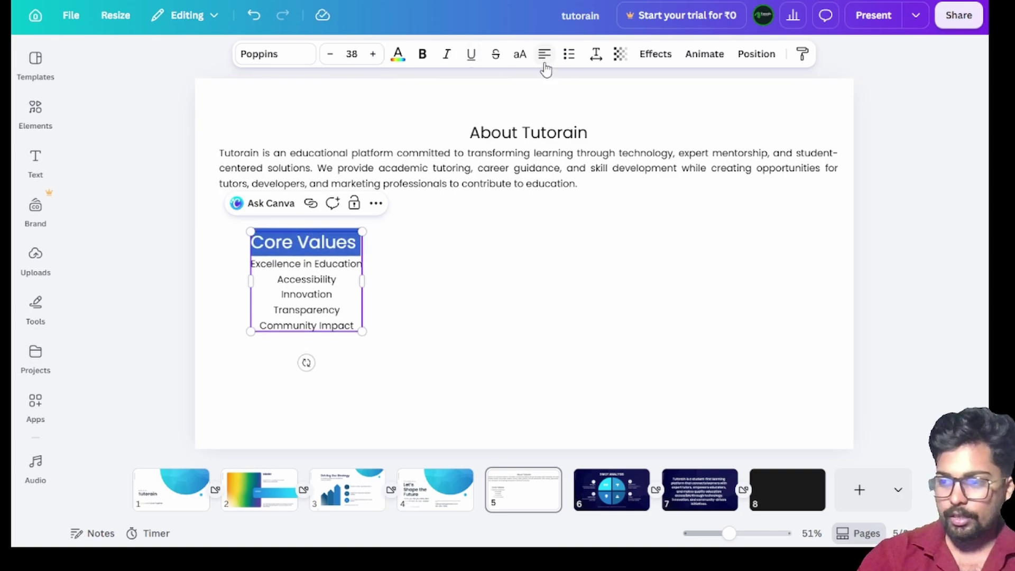
left_click(407, 299)
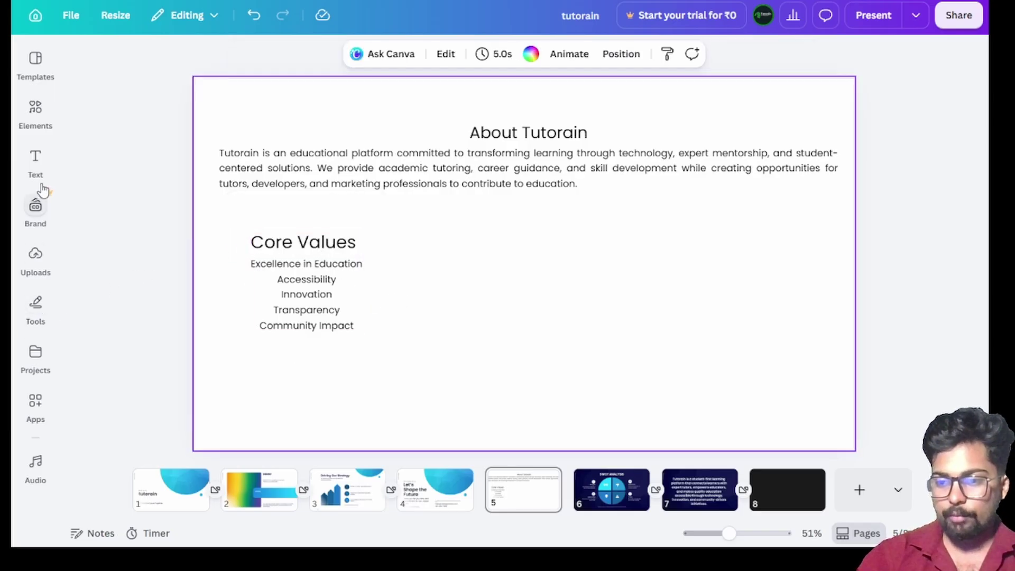
- Add a heading text box and replace its placeholder with "Core Values" copied from the list
left_click(39, 158)
left_click(158, 270)
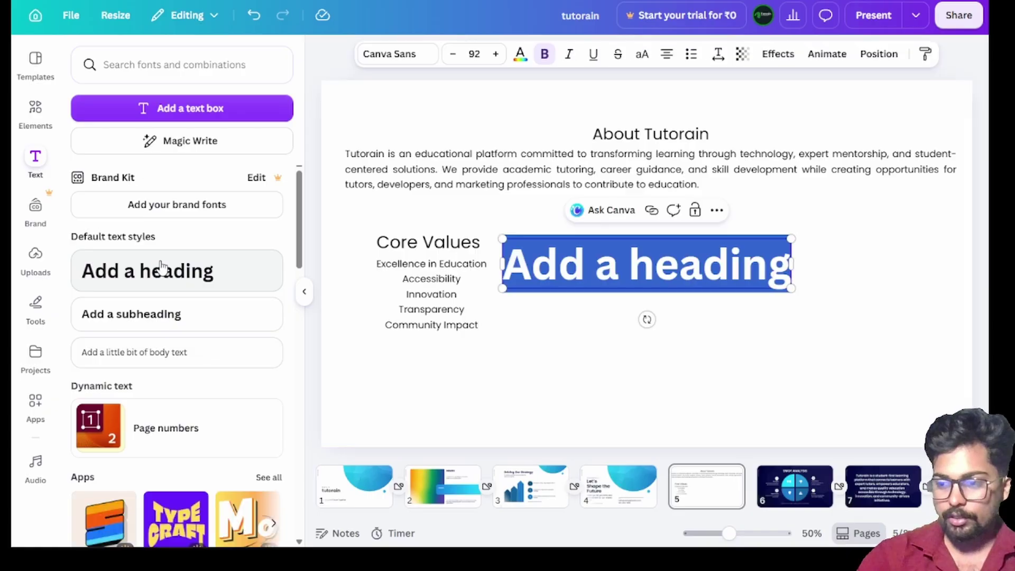
left_click(445, 242)
double_click(446, 242)
key("ctrl+c")
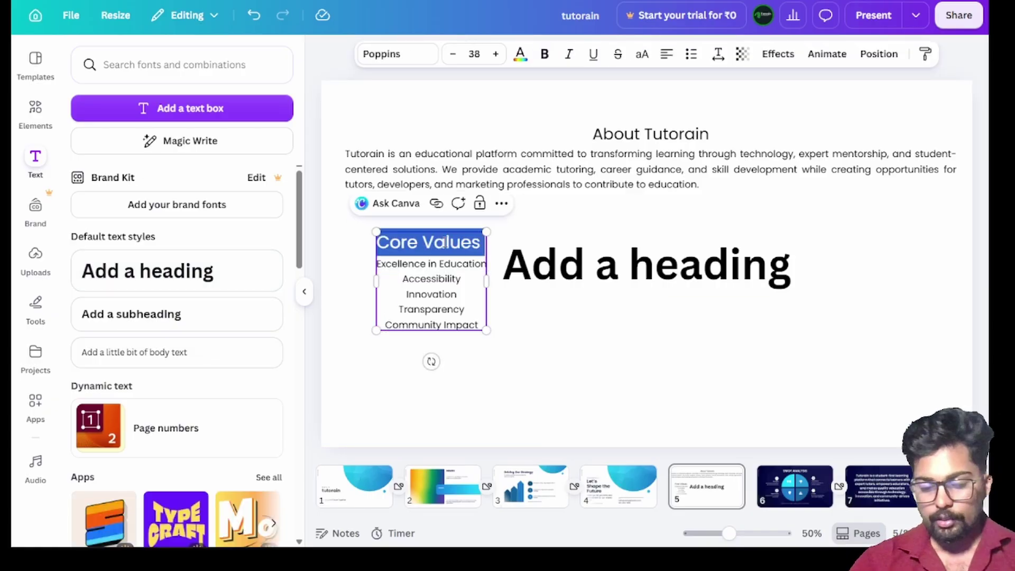
double_click(648, 283)
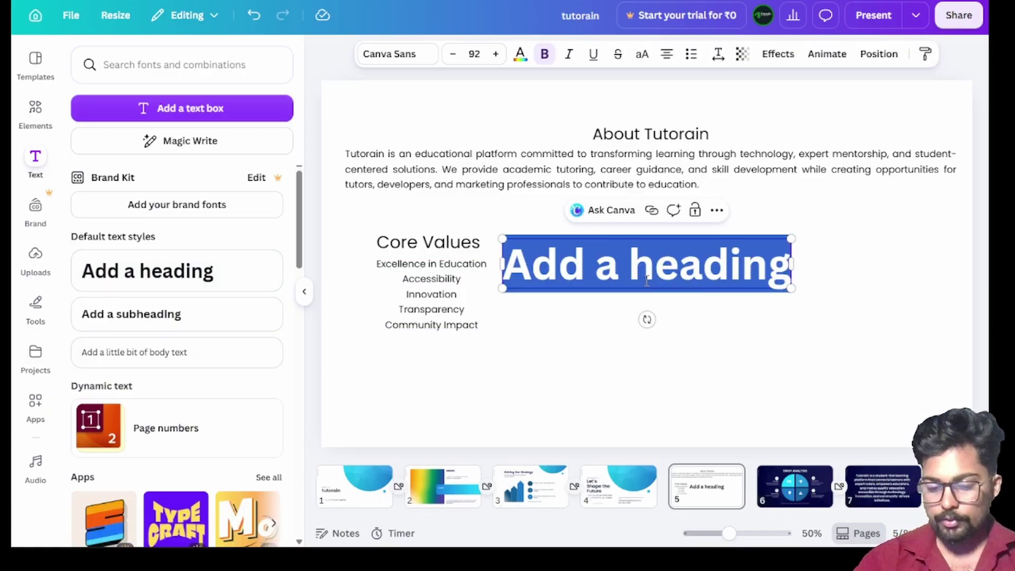
key("ctrl+v")
left_click(671, 363)
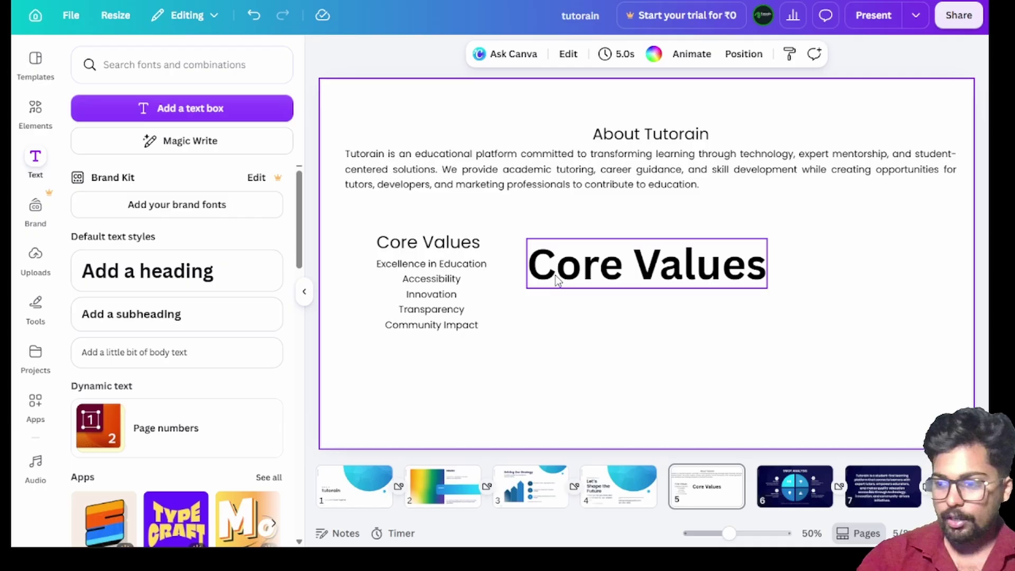
- Delete the "Core Values" line from the list text box
double_click(464, 240)
left_click(464, 240)
key("BackSpace")
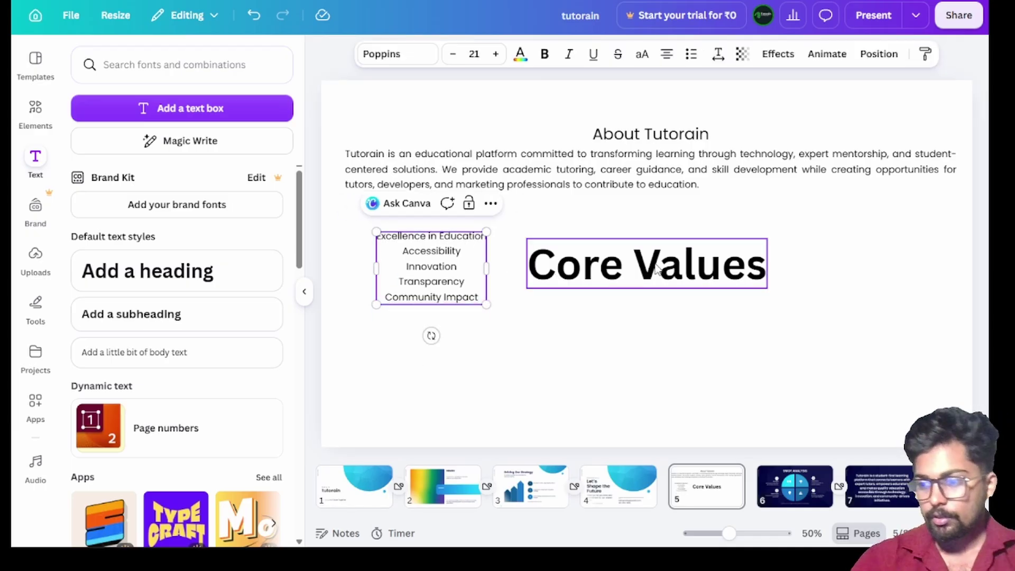
- Move the values list lower on the slide and place the "Core Values" heading directly above it
left_click_drag(421, 271, 474, 333)
left_click(503, 298)
left_click_drag(394, 263, 372, 340)
left_click_drag(605, 271, 465, 289)
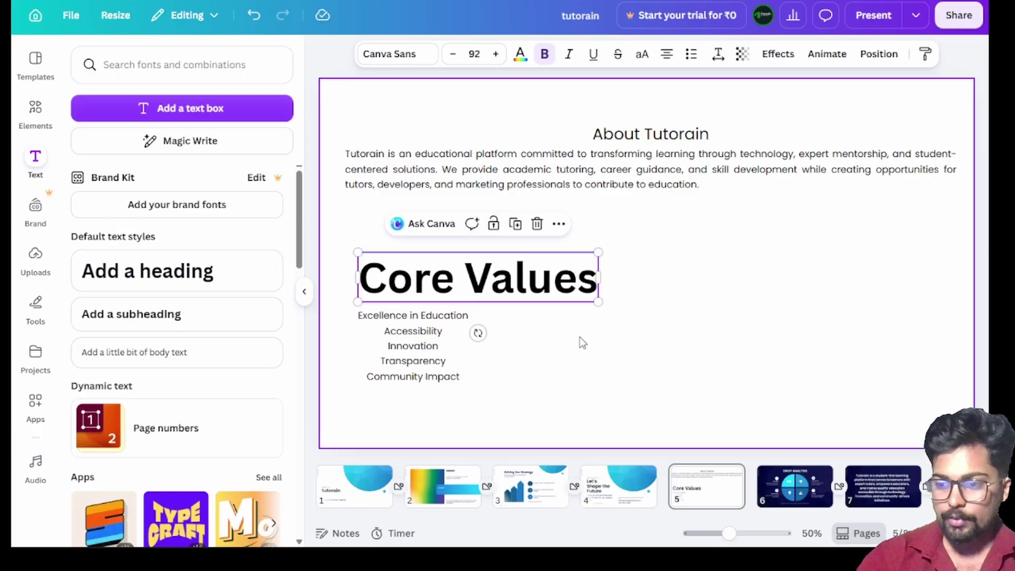
- Try the Anton, Abril Fatface and Playfair Display fonts on the "Core Values" heading
double_click(508, 279)
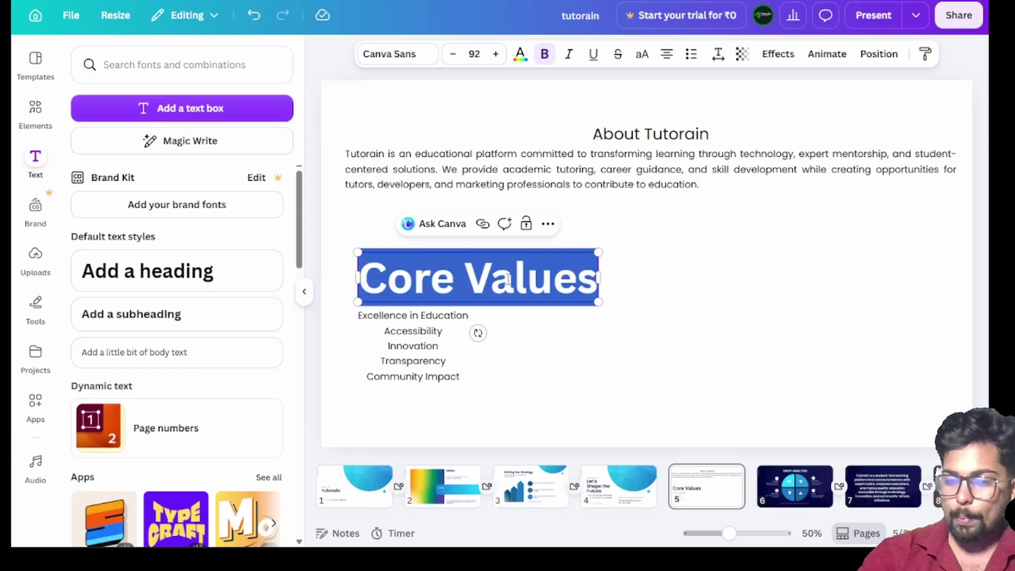
left_click(398, 55)
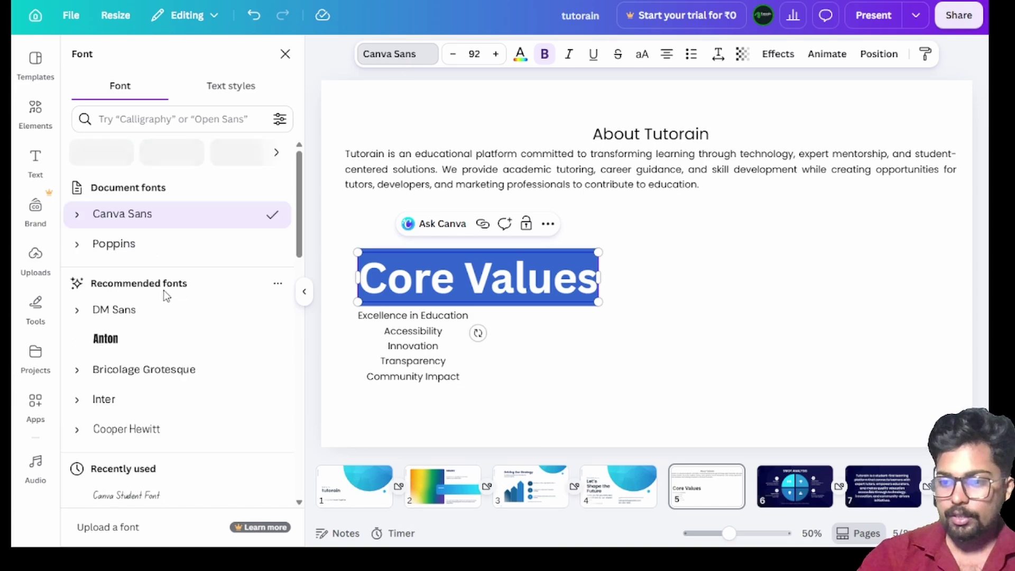
left_click(101, 341)
scroll(110, 349, "down", 1)
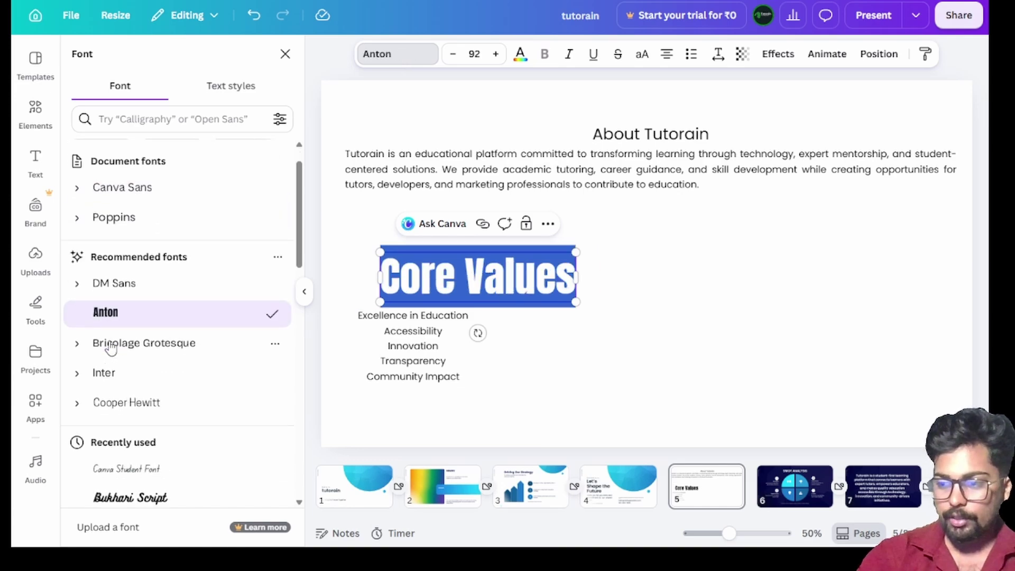
scroll(113, 328, "down", 1)
left_click(118, 299)
scroll(118, 360, "down", 3)
left_click(120, 382)
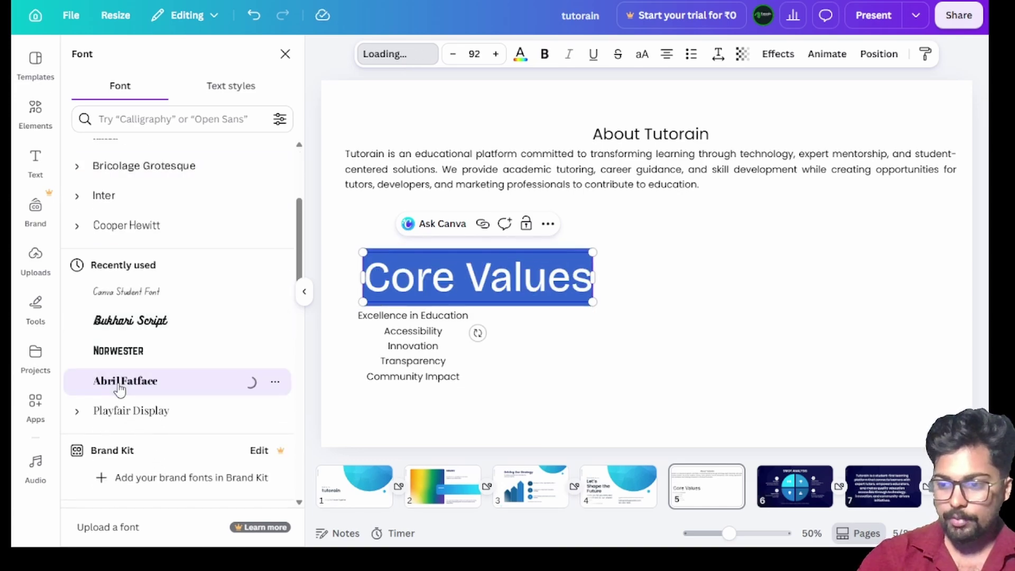
scroll(121, 389, "down", 5)
left_click(135, 275)
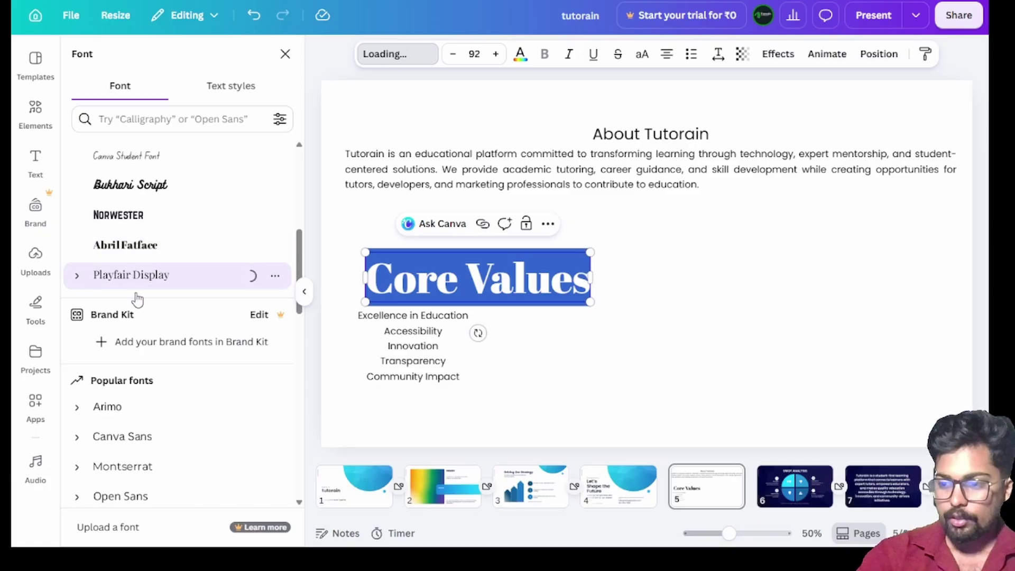
scroll(136, 328, "down", 5)
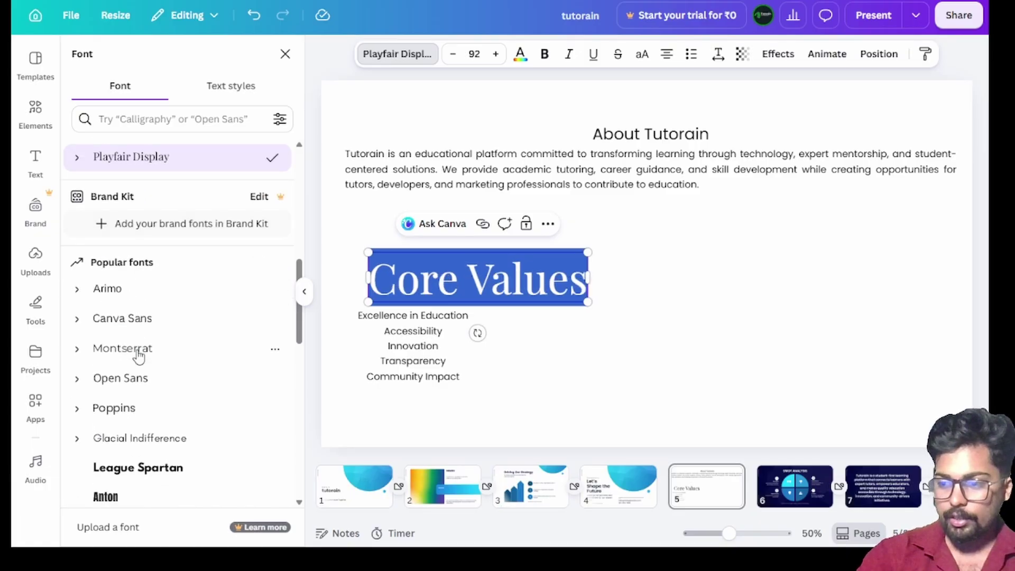
- Compare League Spartan on the "Core Values" heading and set the heading's font to Anton
left_click(107, 316)
scroll(106, 327, "down", 3)
left_click(106, 324)
left_click(105, 389)
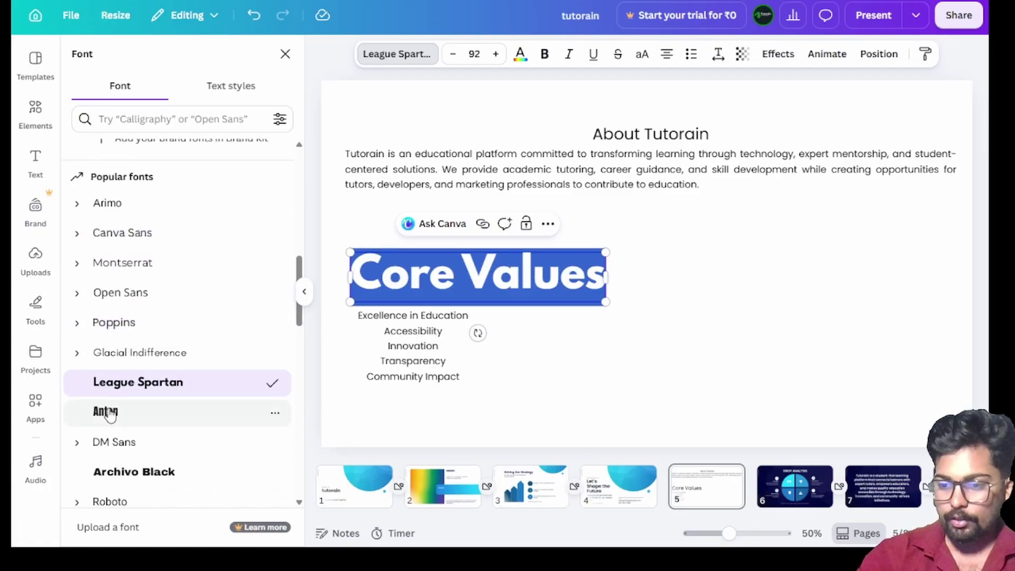
left_click(110, 413)
left_click(598, 310)
- Move the "Core Values" heading left so its left edge lines up with the values list
left_click(500, 289)
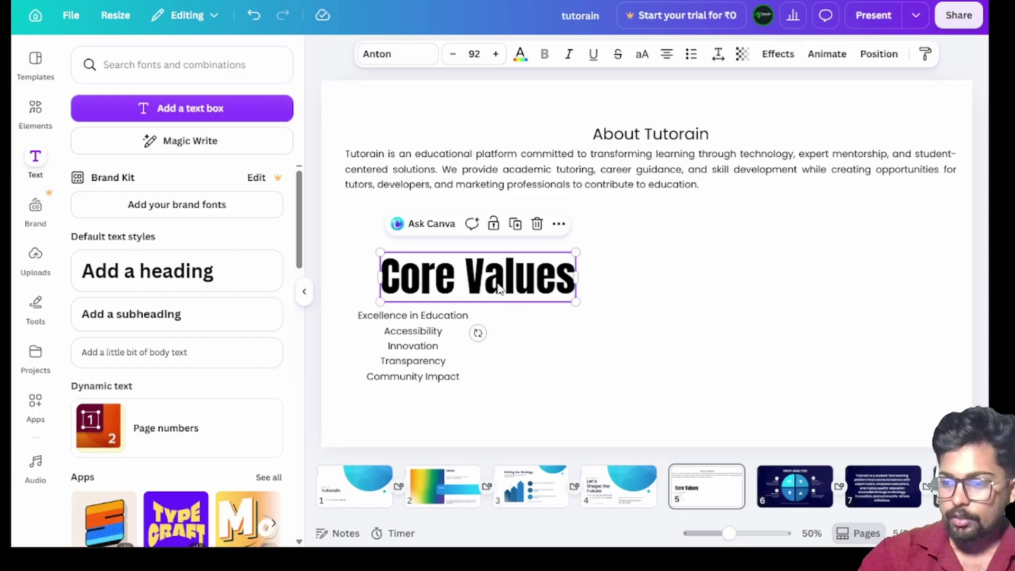
left_click(678, 288)
left_click_drag(485, 273, 463, 273)
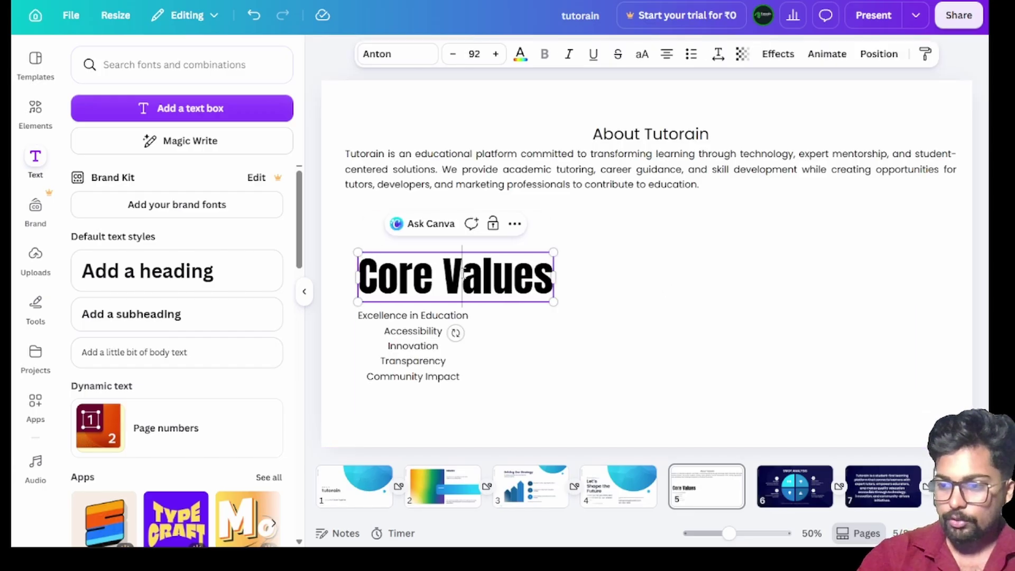
- Change the text colour of the "Core Values" heading to the orange-red from the photo colours
double_click(464, 274)
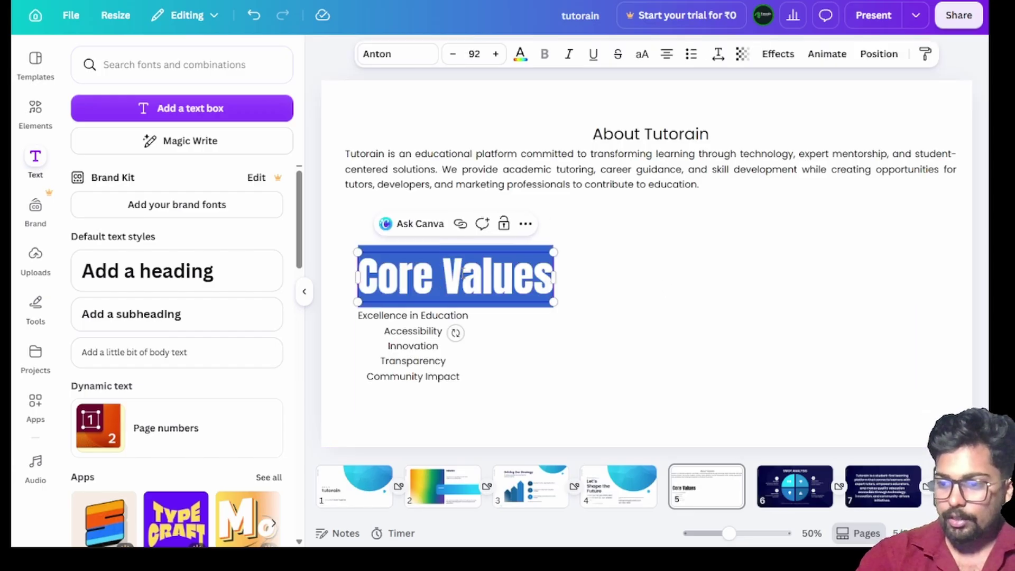
left_click(520, 56)
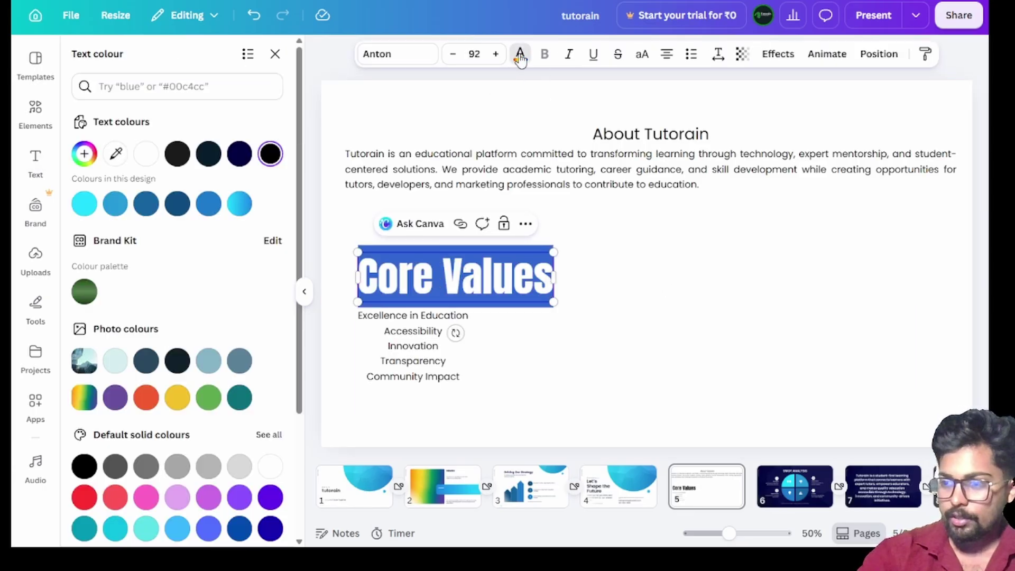
left_click(143, 409)
left_click(592, 362)
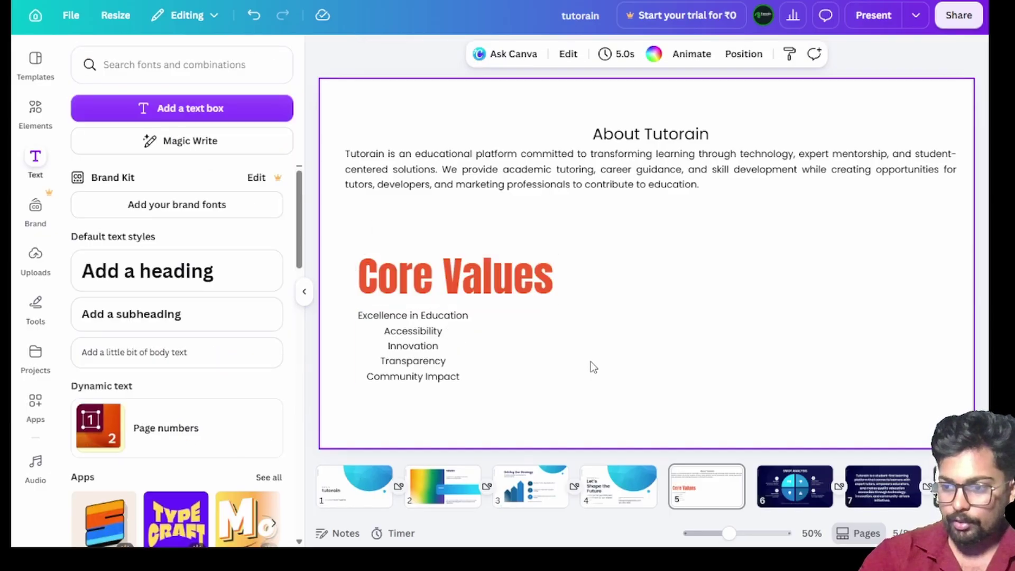
- Left-align all lines of the values list below the "Core Values" heading
double_click(414, 329)
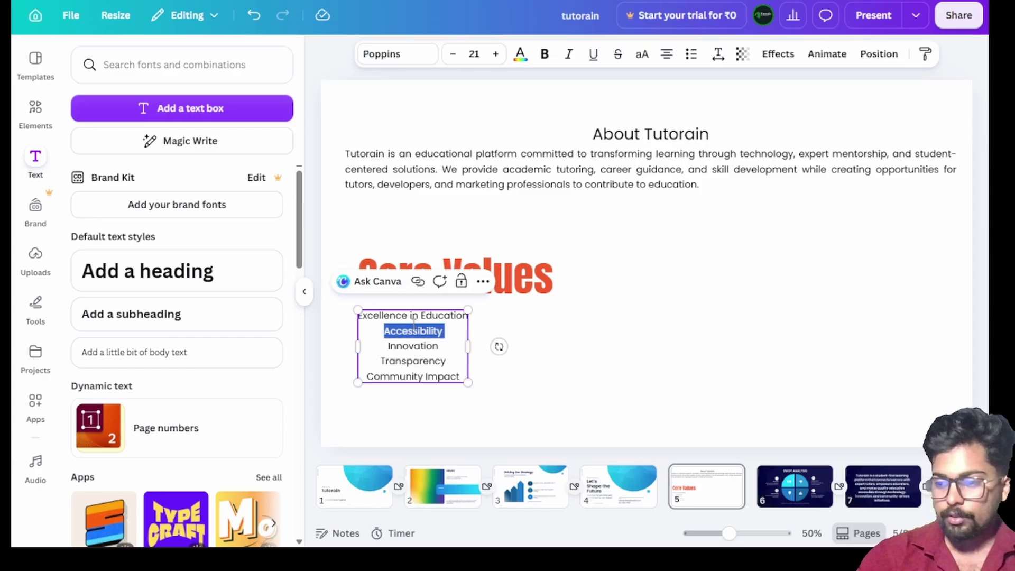
key("ctrl+a")
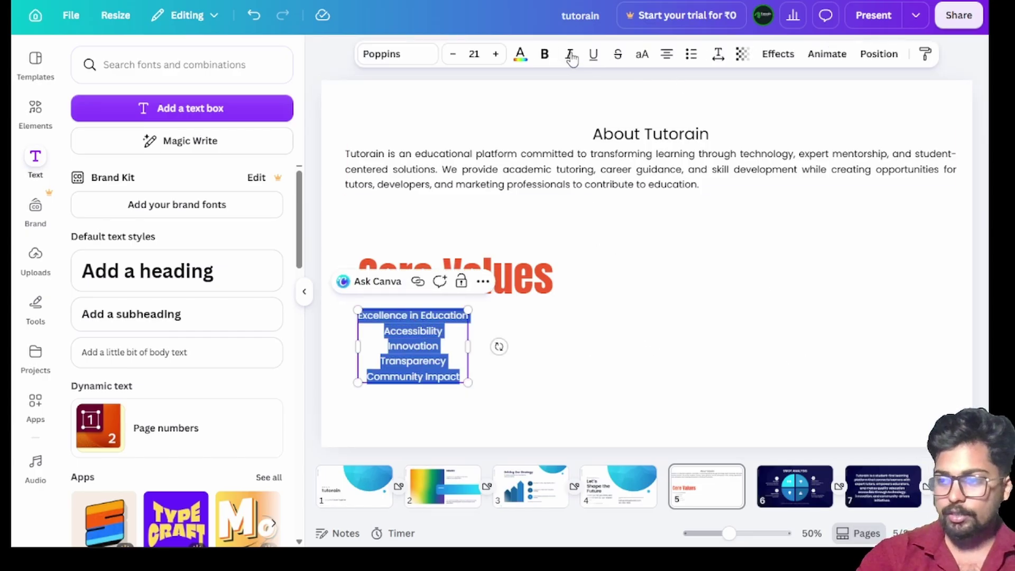
left_click(667, 62)
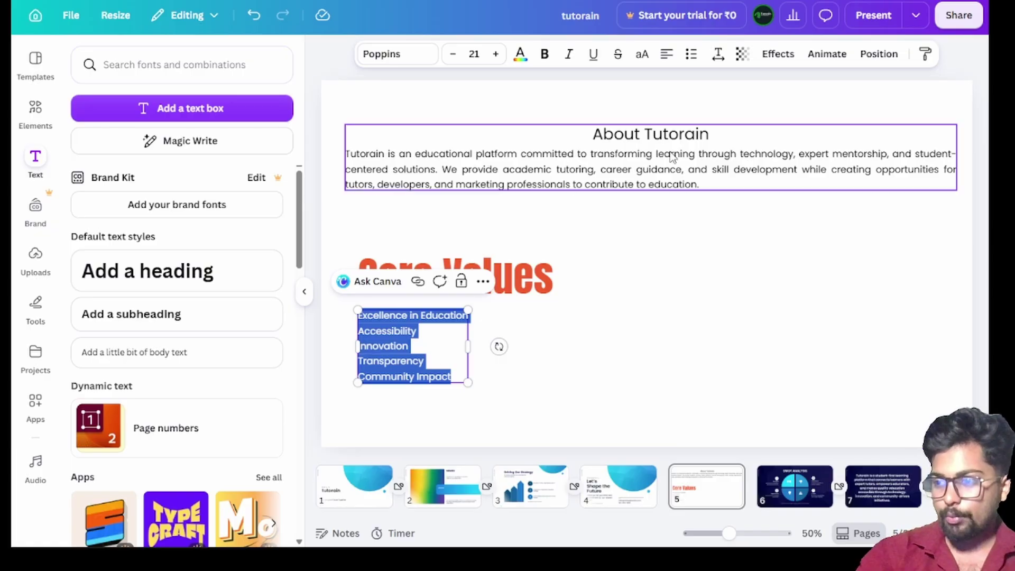
- Compare bulleted, numbered and plain formatting on the values list and leave it as a bulleted list
left_click(692, 55)
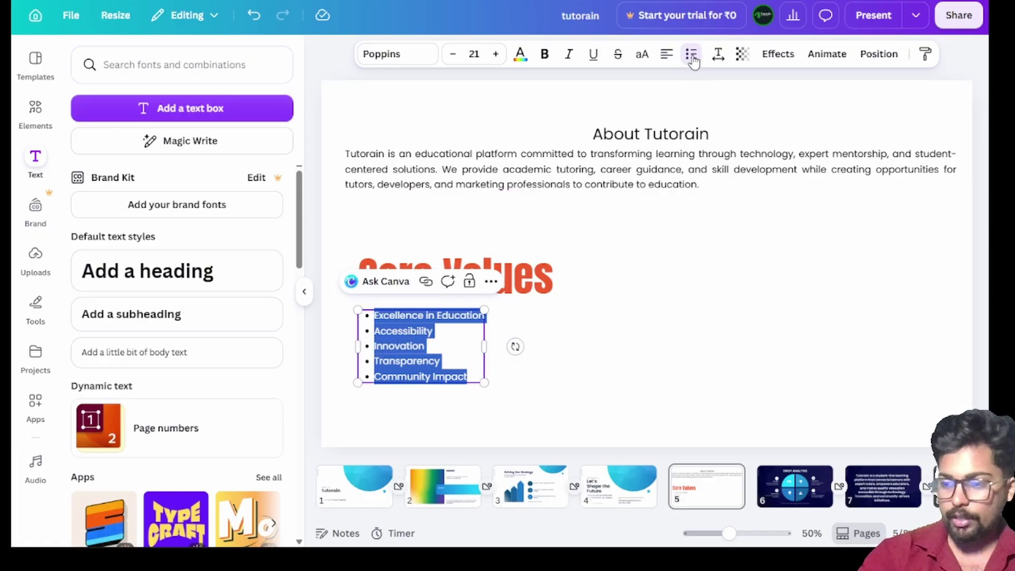
left_click(693, 54)
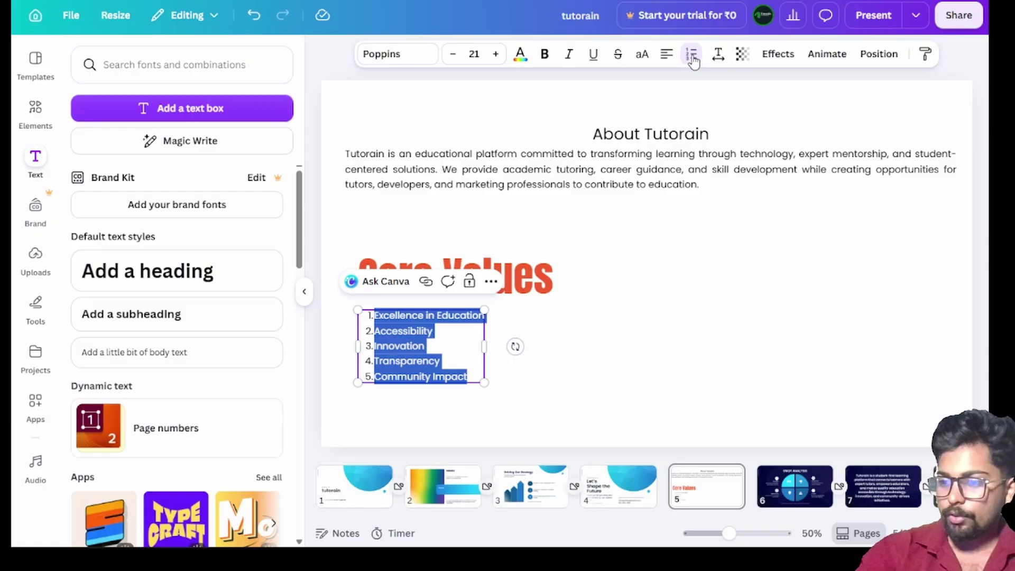
left_click(692, 55)
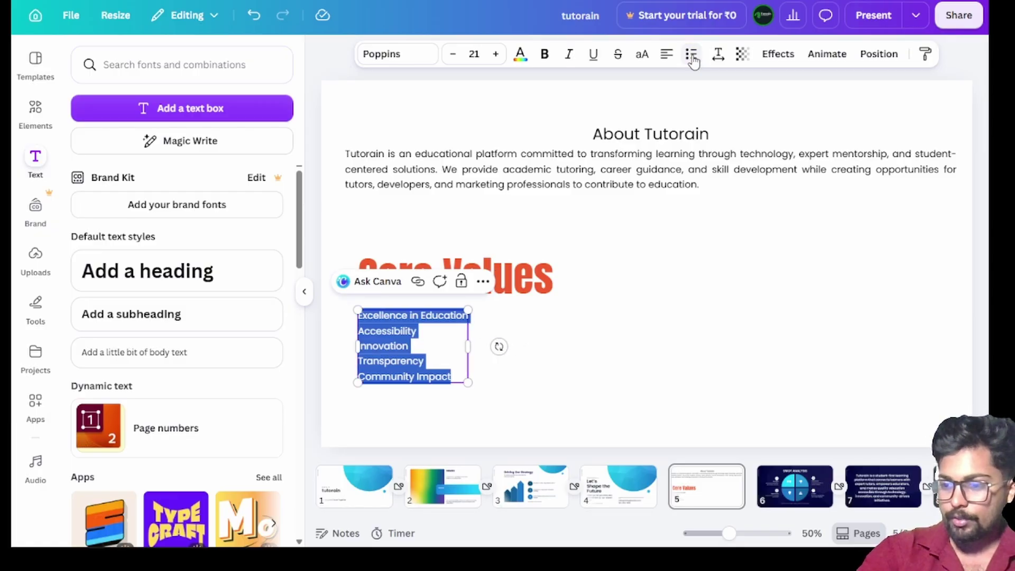
left_click(692, 55)
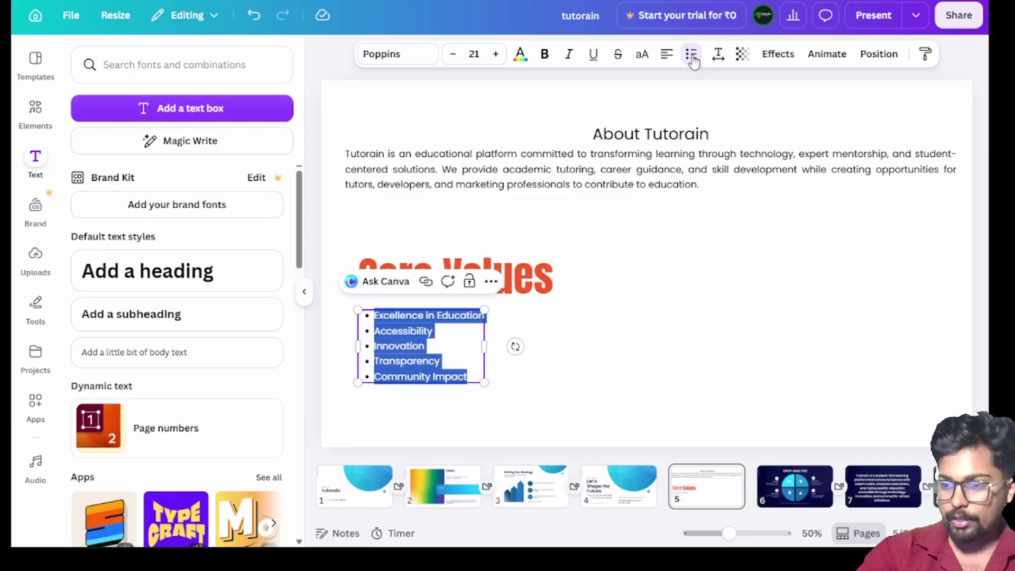
left_click(693, 55)
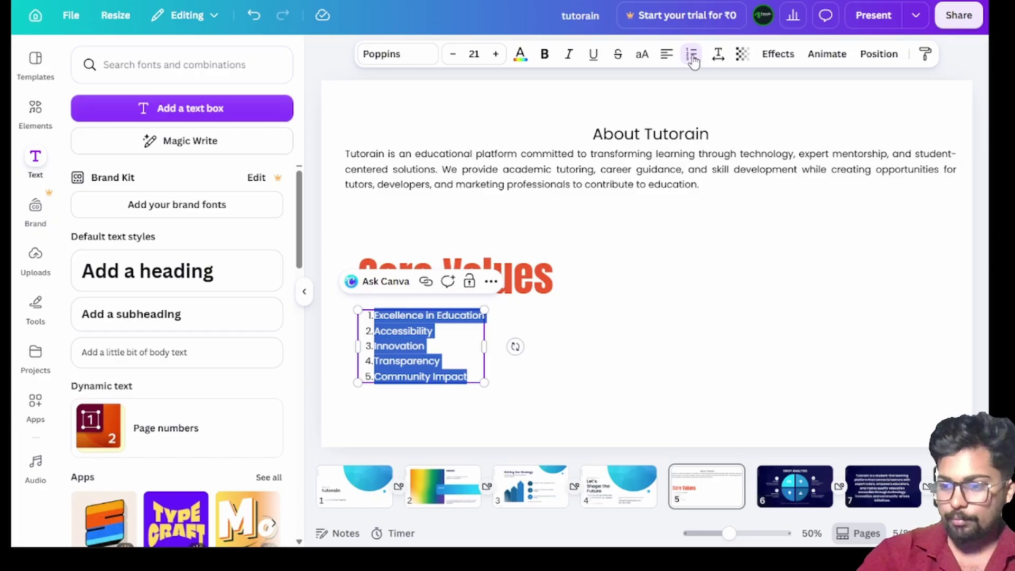
left_click(692, 57)
left_click(693, 57)
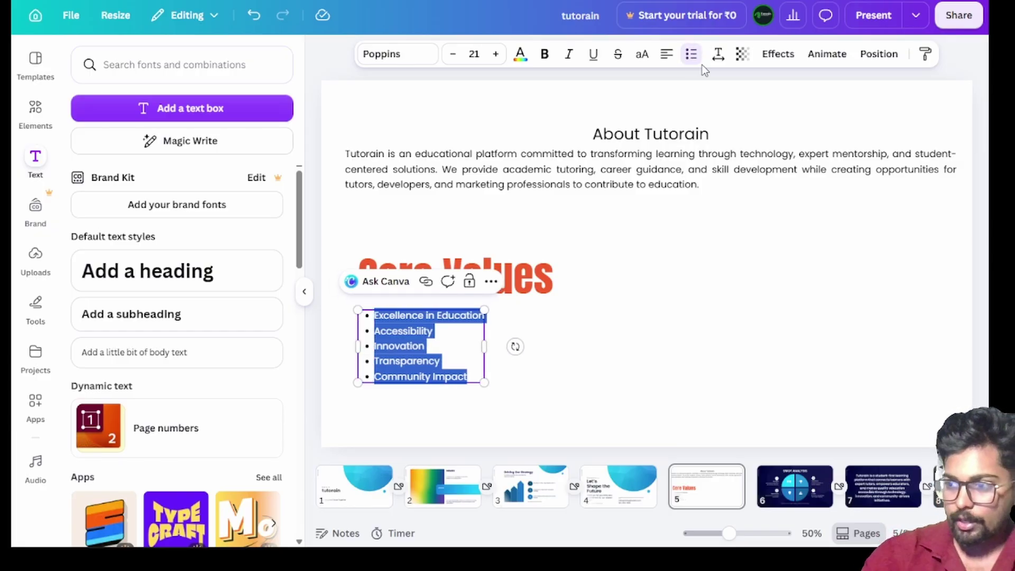
- Set the values list's letter spacing to 50 and its line spacing to 2.11
left_click(718, 54)
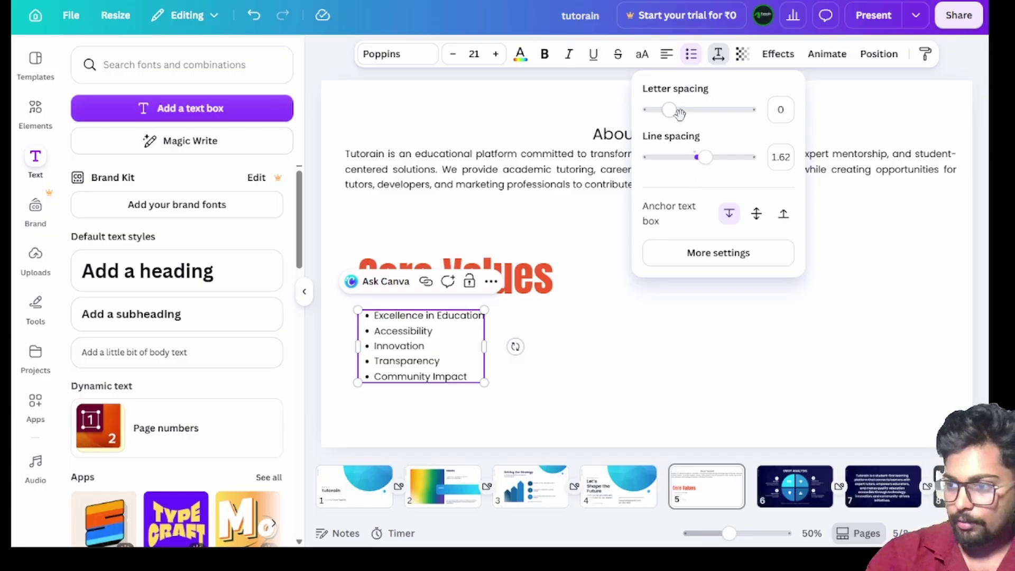
mouse_move(670, 109)
left_mouse_down()
mouse_move(706, 108)
mouse_move(674, 110)
left_mouse_up()
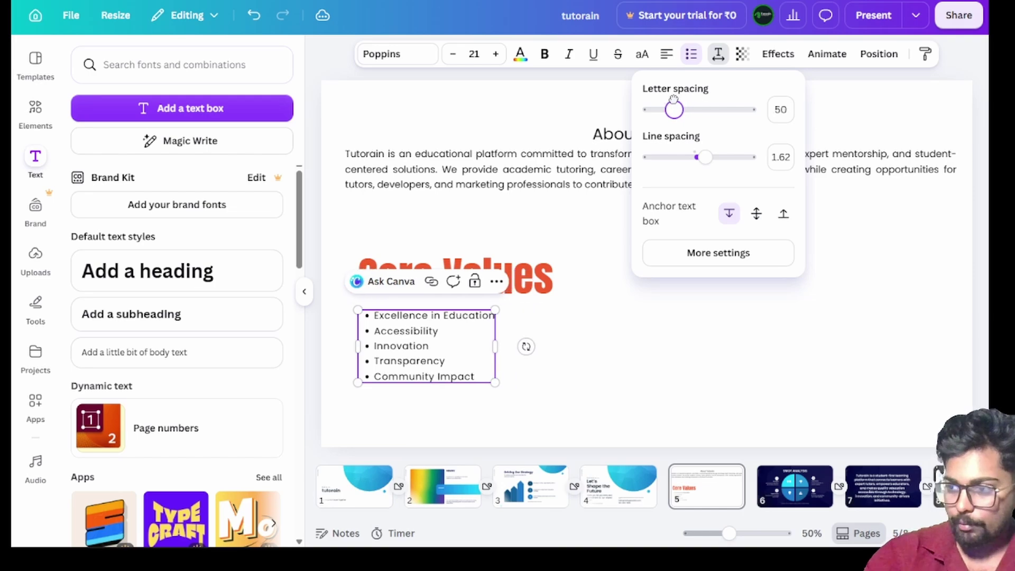
left_click_drag(709, 156, 731, 157)
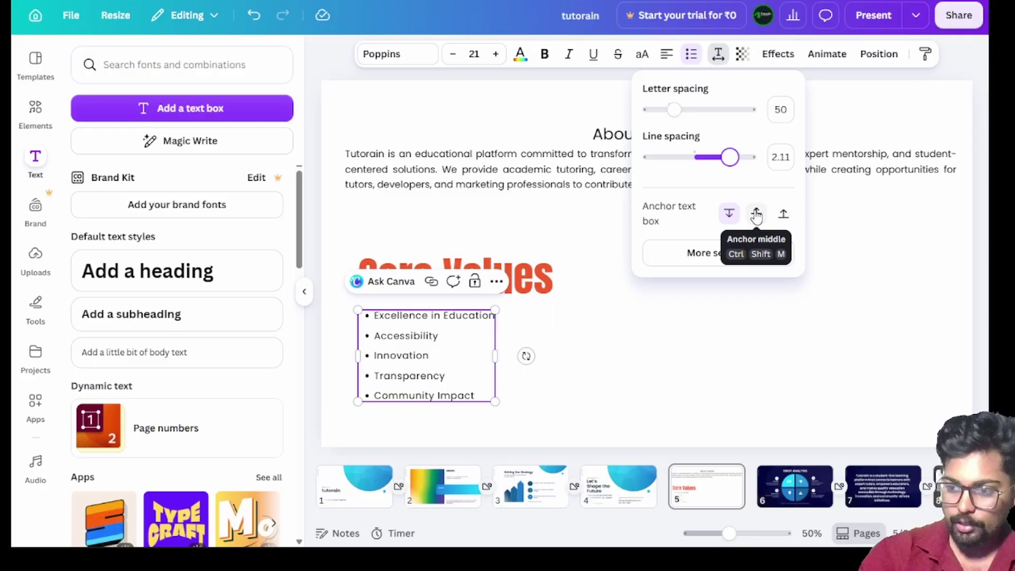
left_click(861, 215)
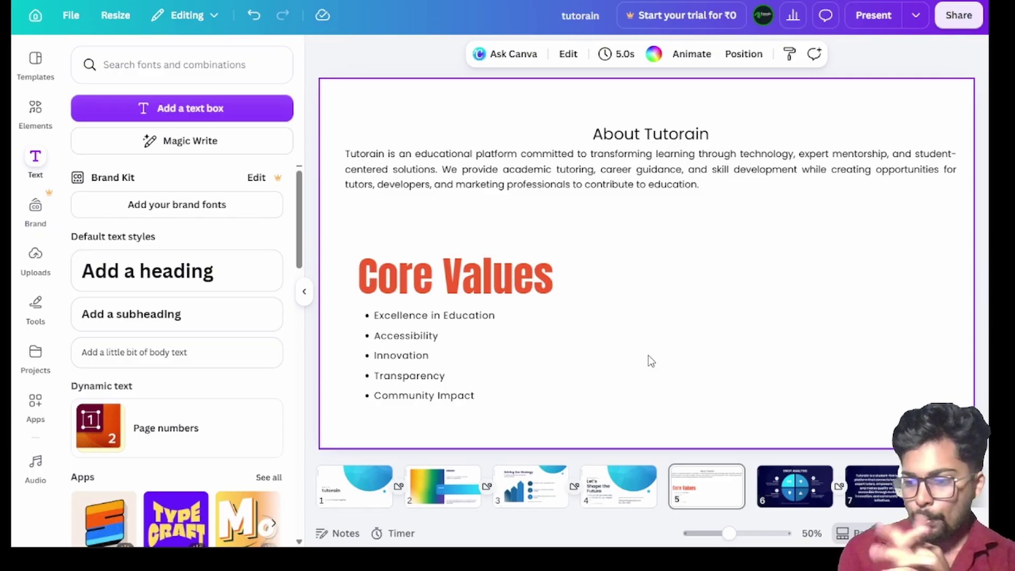
- Draw a short red freehand stroke to the left of the "About Tutorain" title with the Draw tool's marker
left_click(38, 316)
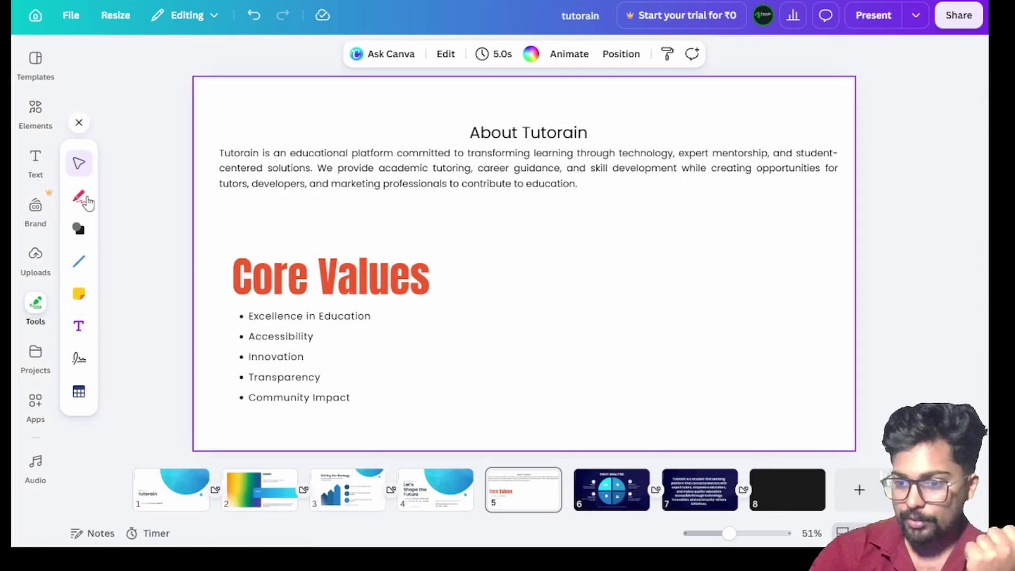
left_click(79, 198)
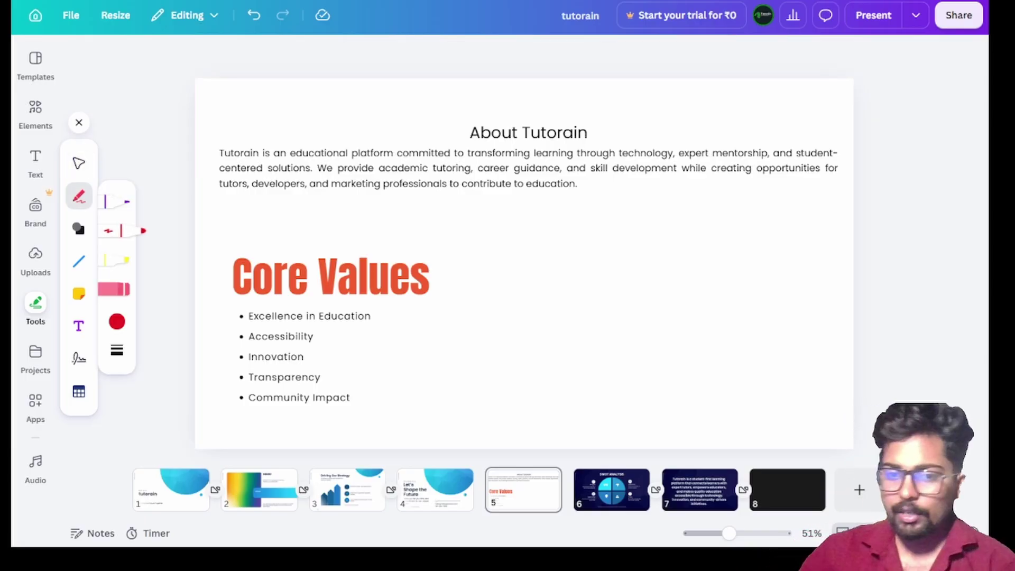
left_click_drag(423, 99, 438, 128)
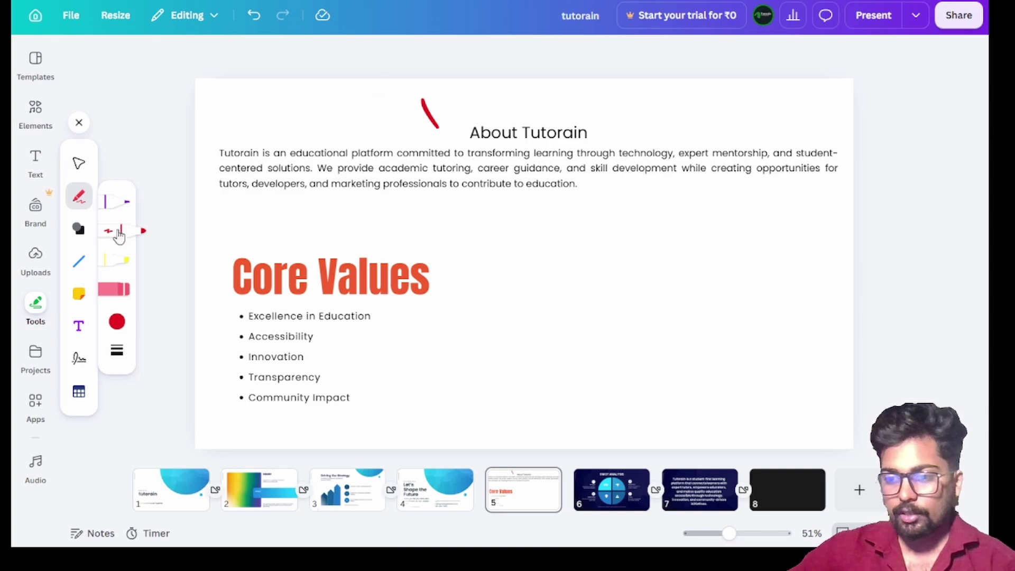
- With the purple pen, underline "Excellence in Education" and "Accessibility" and circle the "About Tutorain" title
left_click(113, 203)
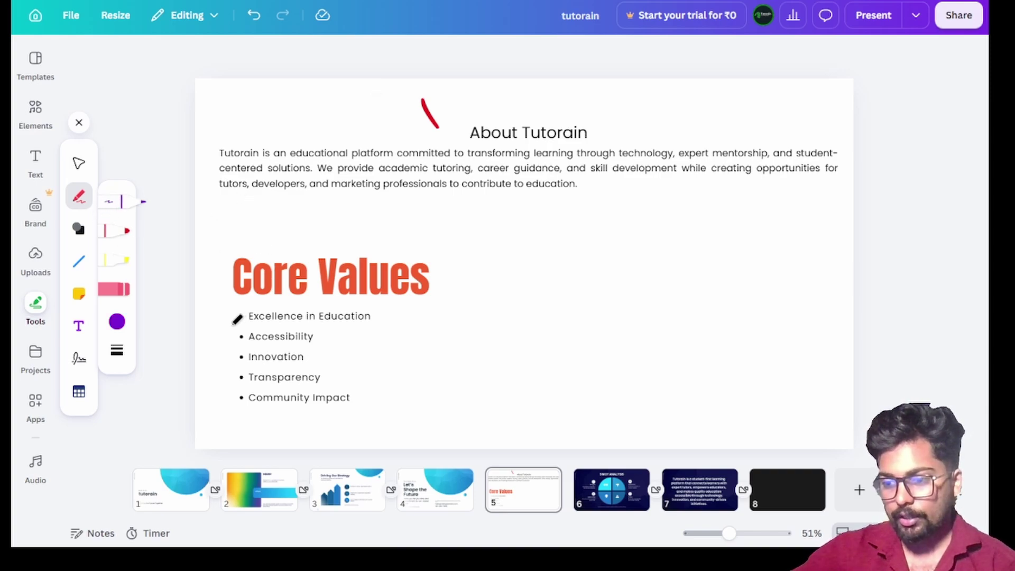
left_click_drag(233, 325, 387, 321)
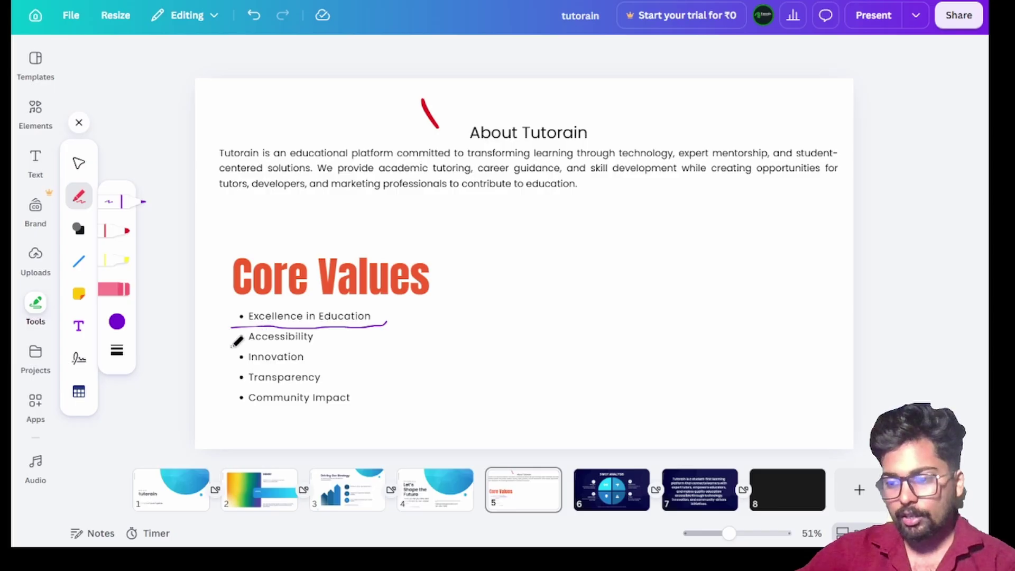
left_click_drag(232, 348, 335, 350)
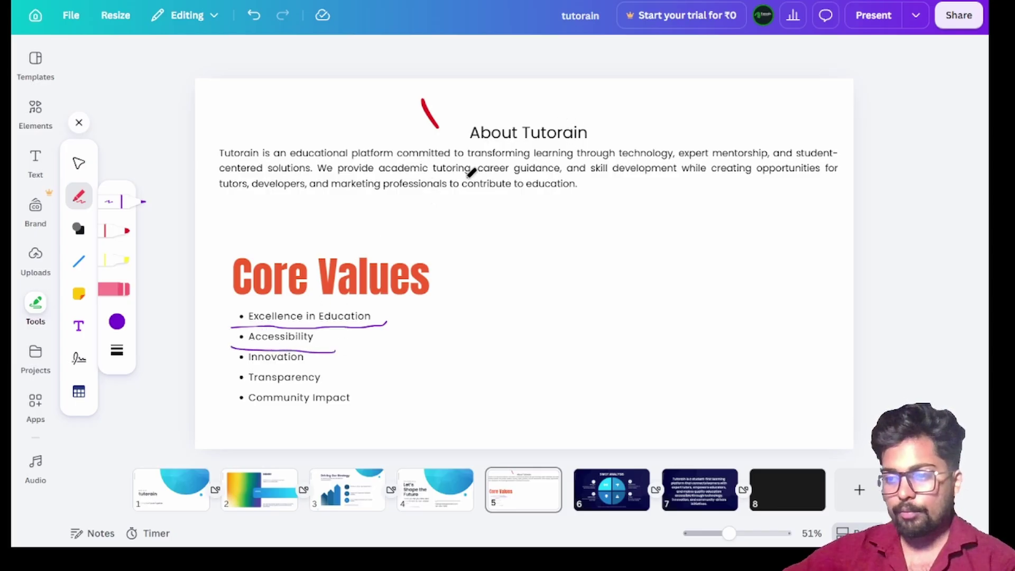
mouse_move(479, 113)
left_mouse_down()
mouse_move(559, 151)
mouse_move(597, 113)
mouse_move(471, 101)
left_mouse_up()
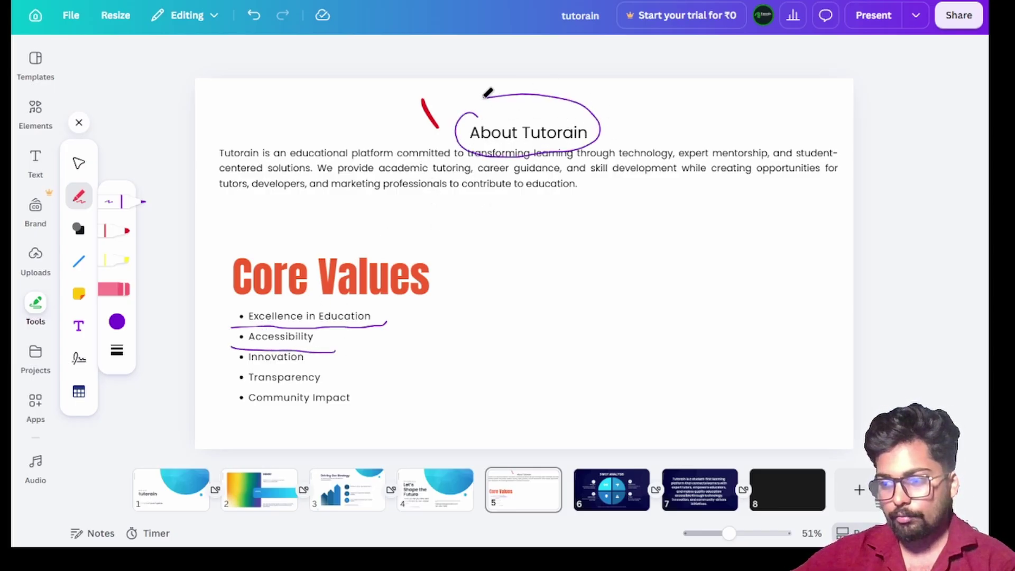
- Change the pen colour to blue #1959E7 and scribble freehand in the empty area right of the "Core Values" heading
left_click(117, 321)
left_click(196, 416)
left_click(170, 391)
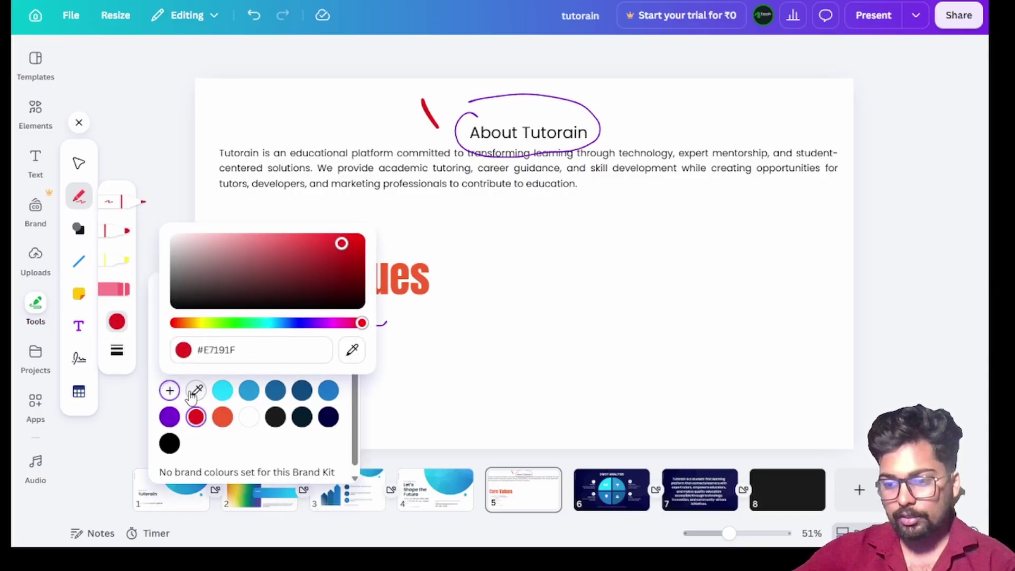
left_click_drag(226, 322, 290, 322)
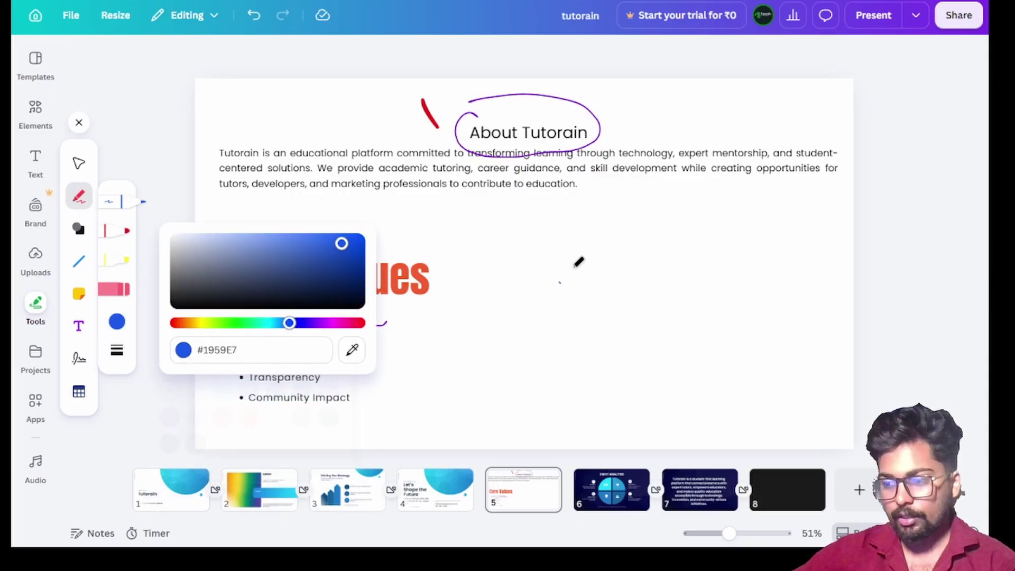
mouse_move(589, 231)
left_mouse_down()
mouse_move(634, 254)
mouse_move(631, 244)
left_mouse_up()
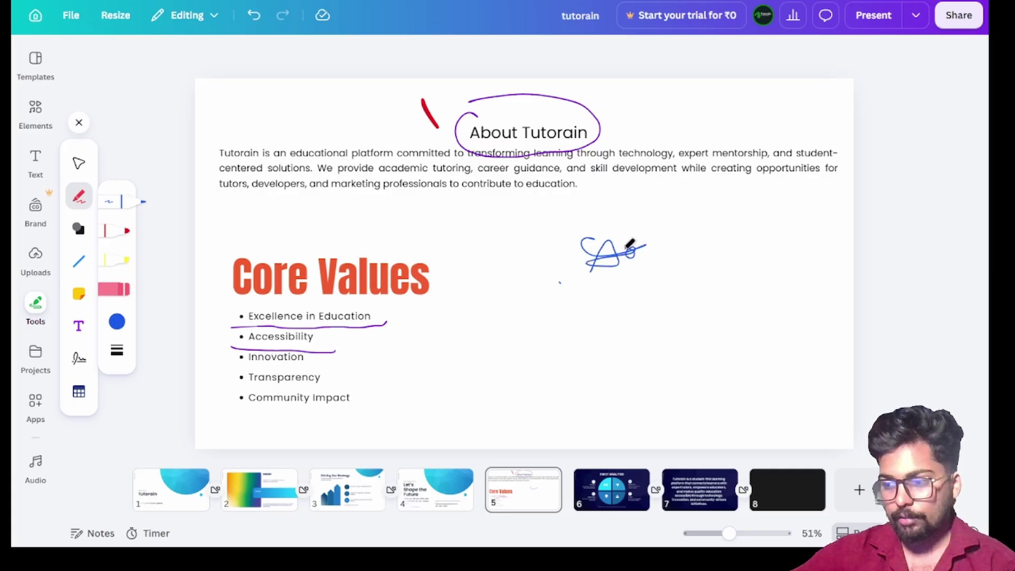
- Handwrite a few freehand letters with the blue pen in the empty area right of the Core Values list
left_click_drag(591, 345, 611, 333)
left_click_drag(575, 313, 619, 333)
left_click_drag(632, 306, 646, 332)
left_click_drag(668, 328, 691, 329)
left_click_drag(562, 394, 595, 377)
- Erase the blue freehand writing and scribble right of the Core Values section
left_click(121, 289)
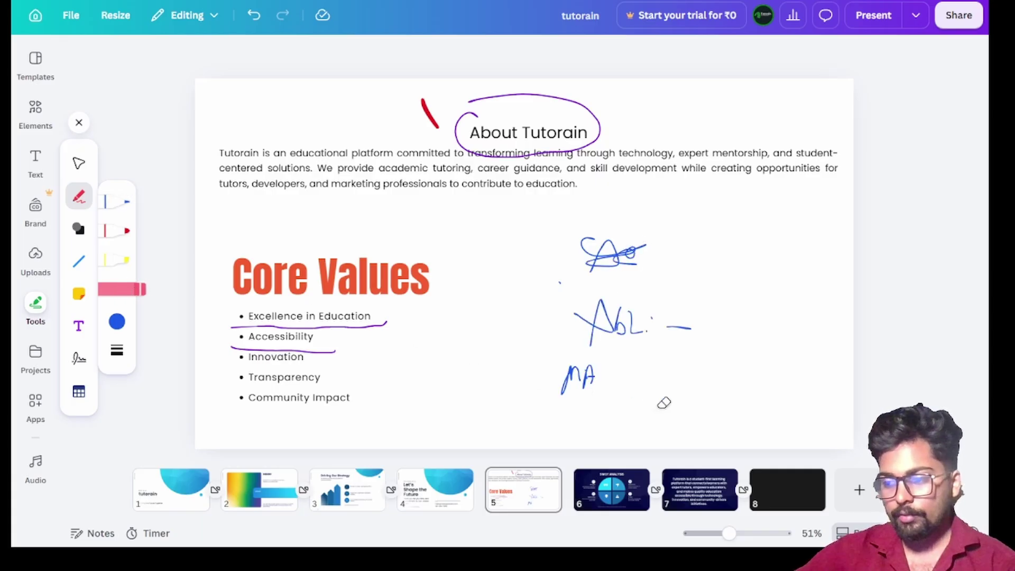
mouse_move(664, 403)
left_mouse_down()
mouse_move(620, 376)
mouse_move(628, 314)
mouse_move(698, 324)
mouse_move(596, 254)
left_mouse_up()
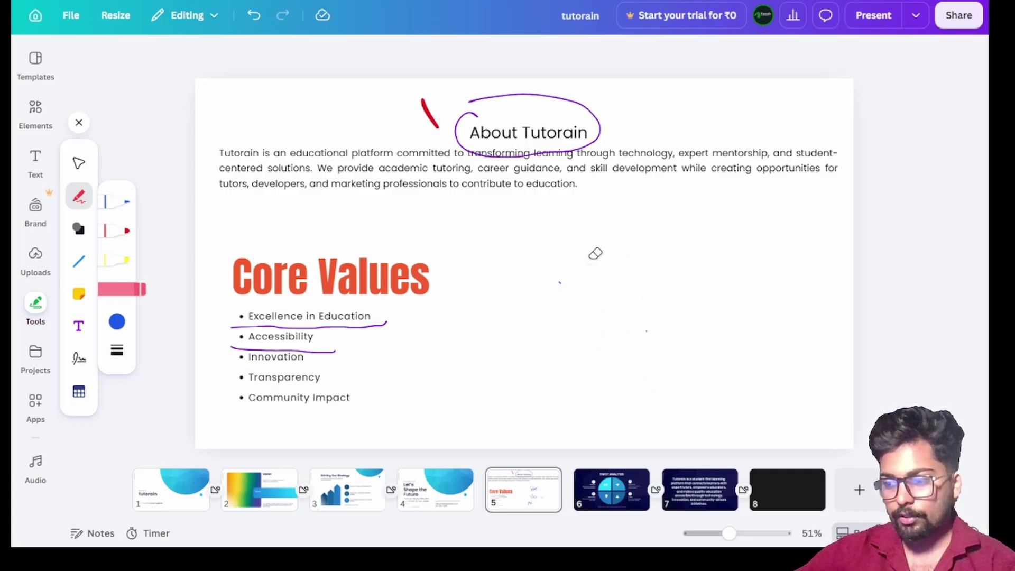
- Highlight the words "Tutorain", "education" and "developers" in the About Tutorain paragraph with the yellow highlighter
left_click(116, 264)
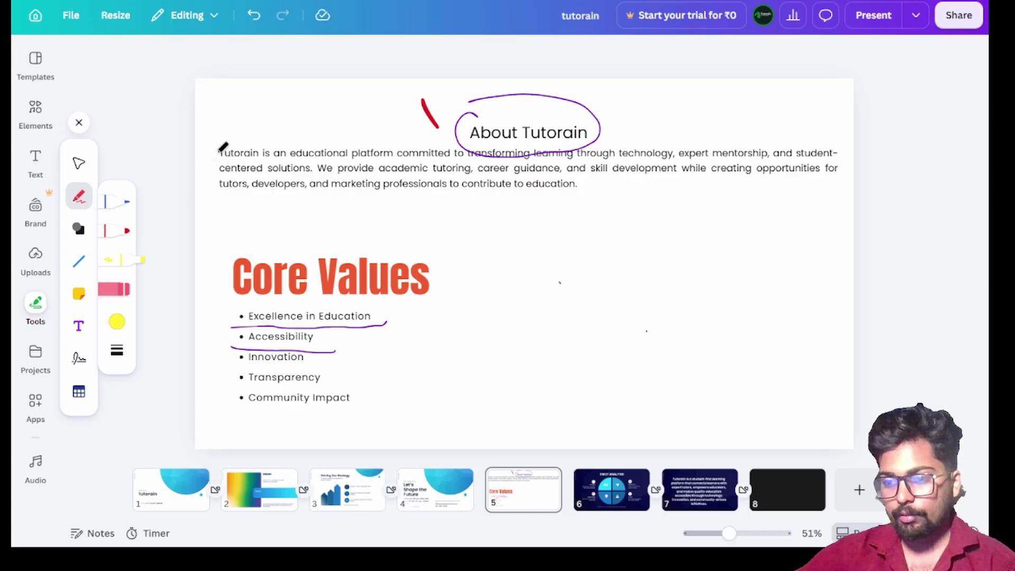
left_click_drag(219, 152, 260, 153)
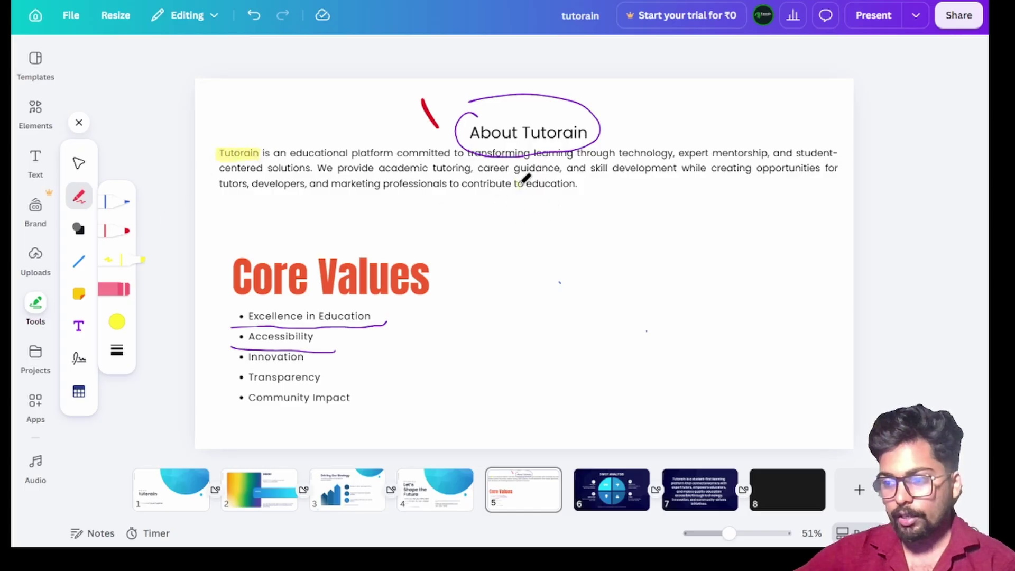
left_click_drag(521, 183, 576, 184)
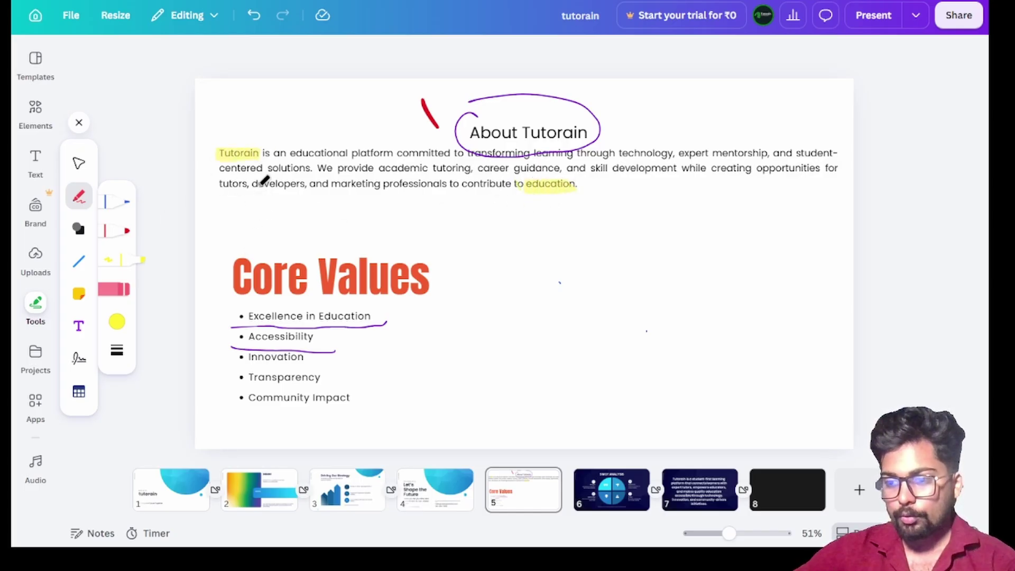
left_click_drag(253, 183, 307, 183)
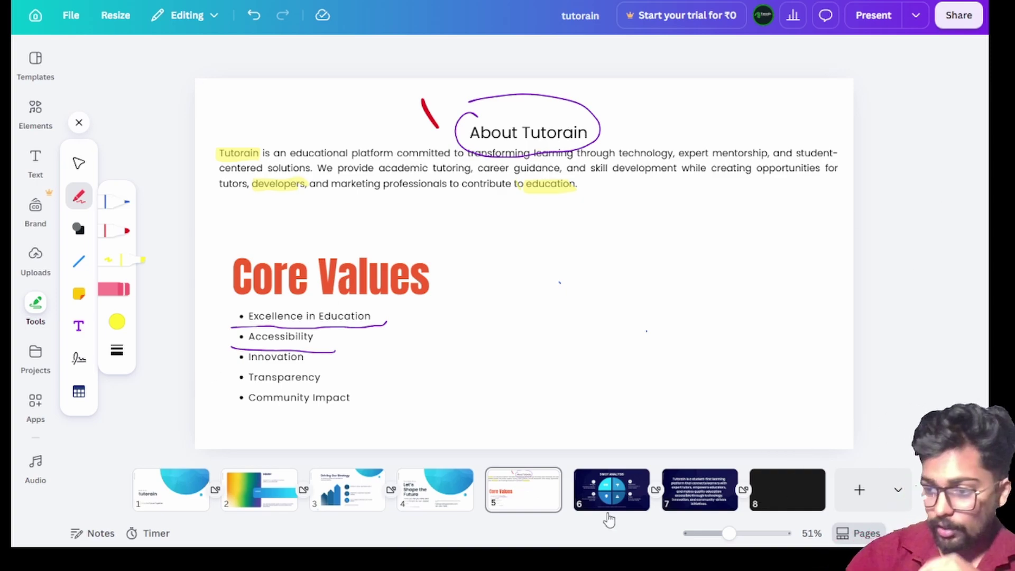
- Add a blank page directly after slide 5
left_click(535, 494)
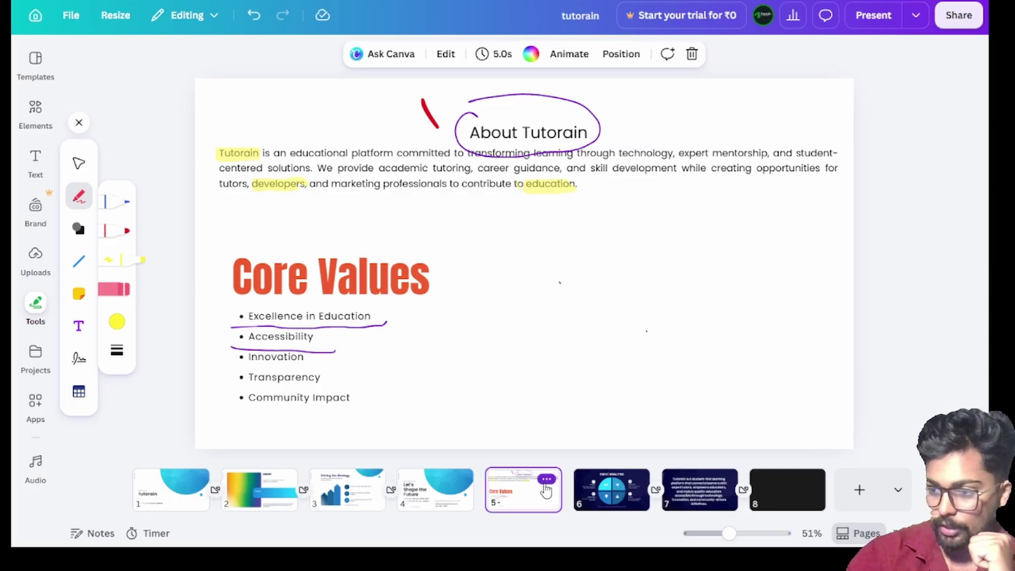
left_click(547, 480)
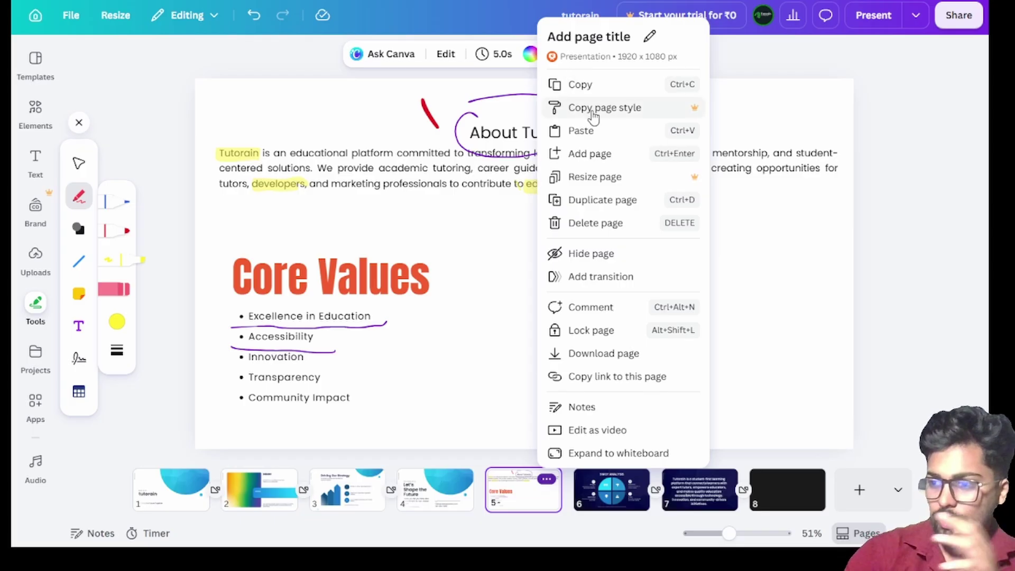
left_click(582, 154)
- Try moving the About Tutorain slide behind the new blank page, and restore the original order
mouse_move(550, 493)
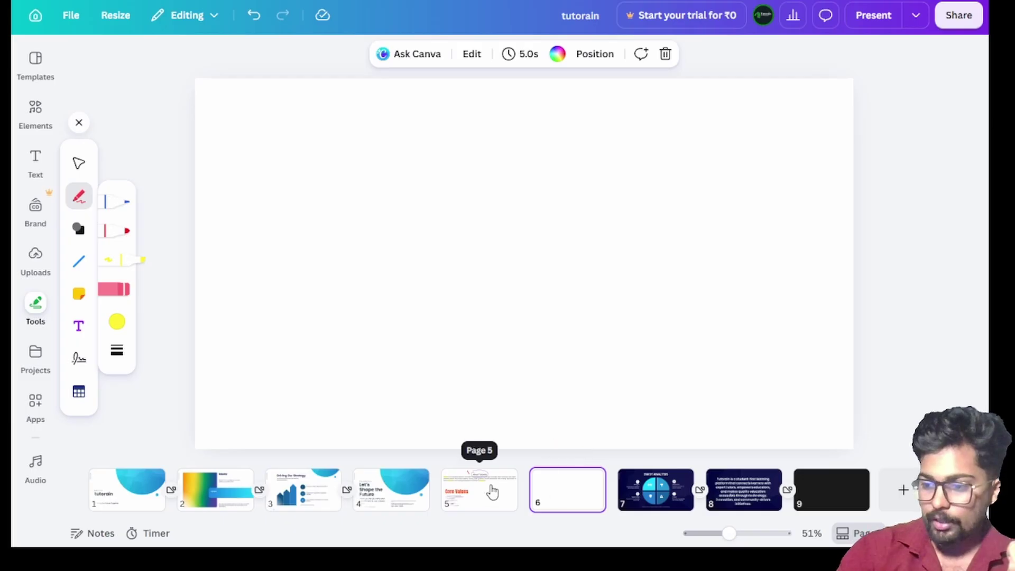
left_click_drag(491, 492, 571, 489)
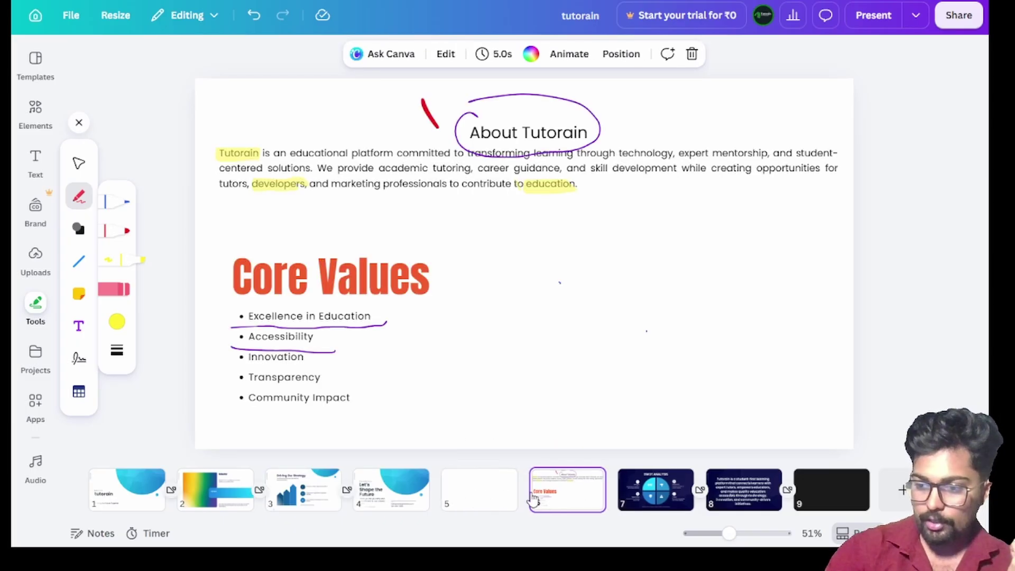
left_click(559, 495)
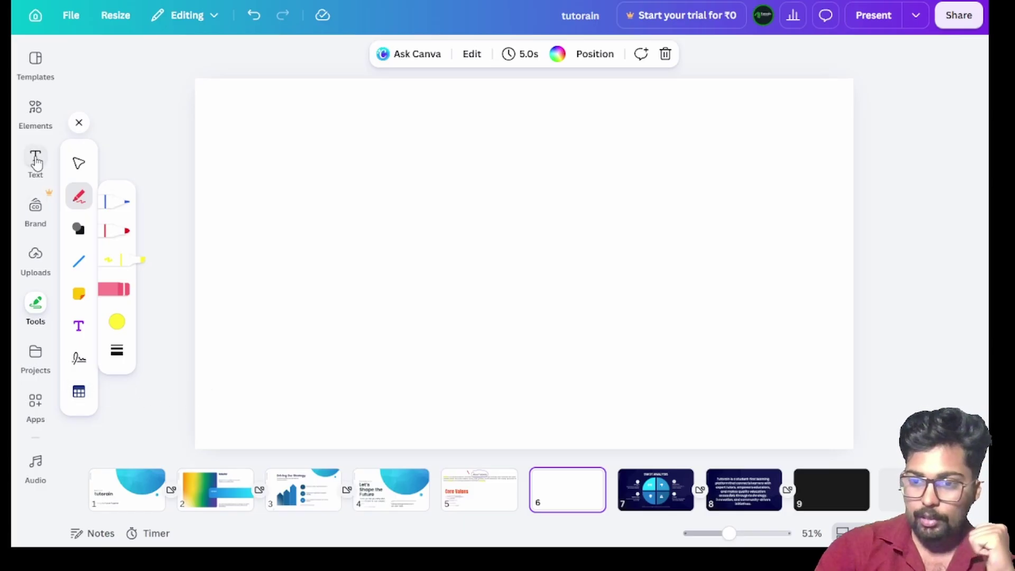
- Insert a table with three columns and four rows on blank page 6 and widen it on both sides
left_click(79, 392)
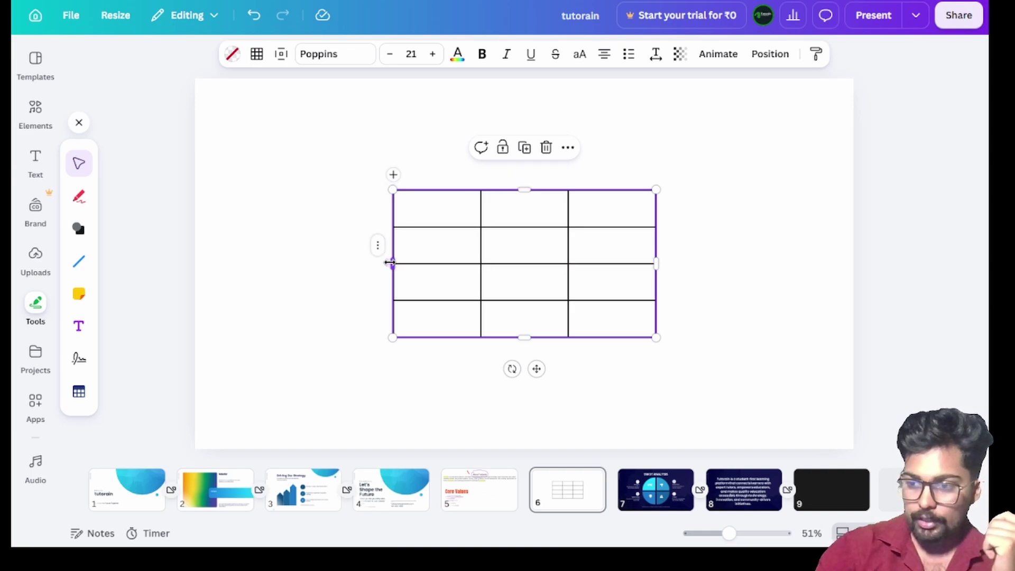
left_click_drag(390, 262, 308, 278)
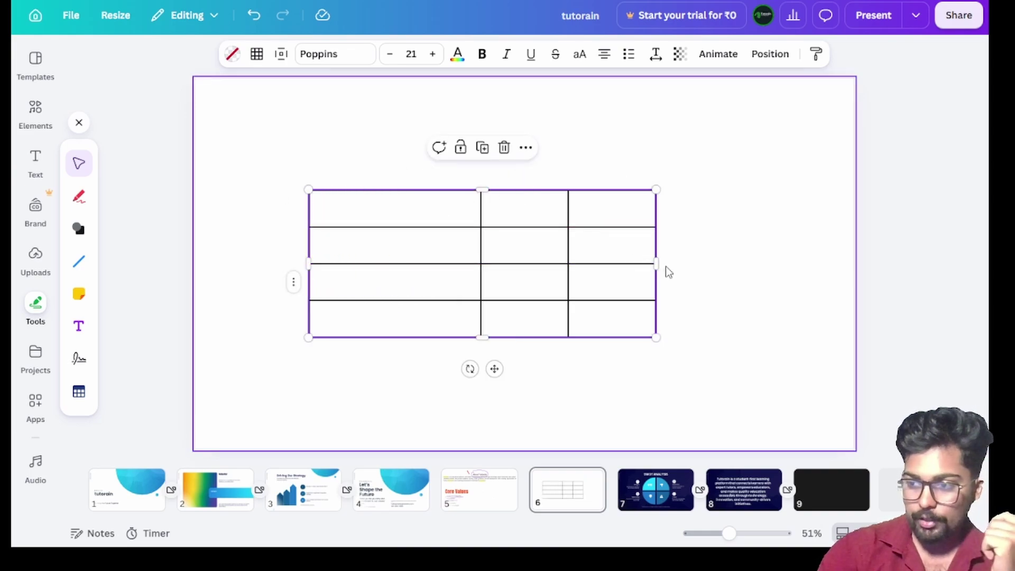
left_click_drag(657, 263, 816, 264)
- Add a row to the table below its first row
left_click(394, 214)
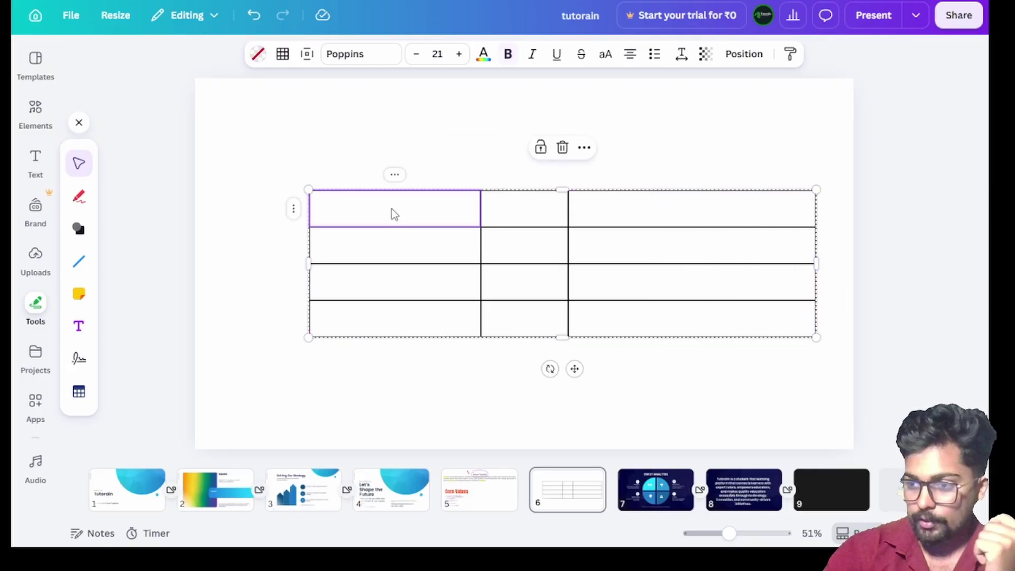
left_click(294, 210)
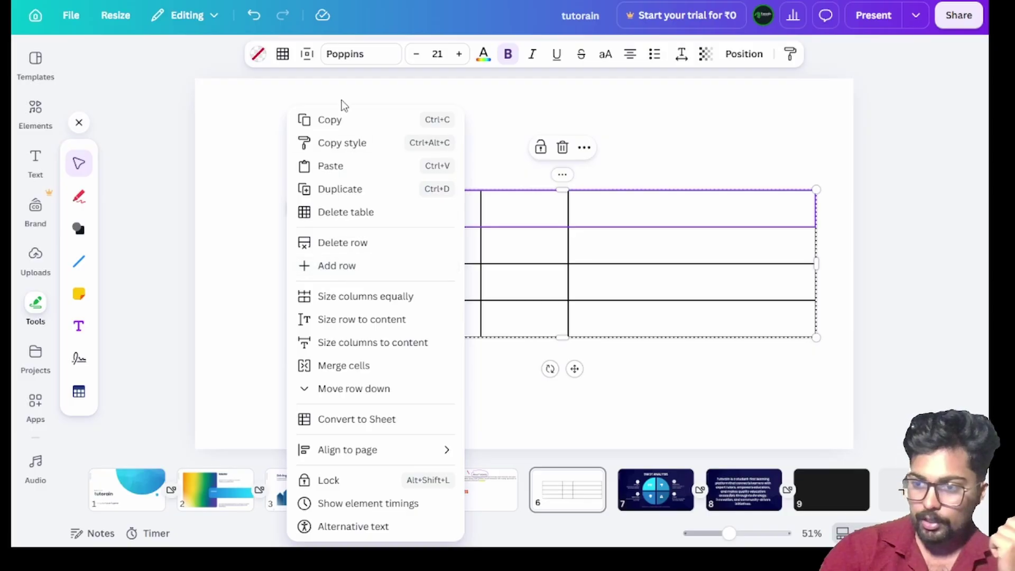
left_click(348, 271)
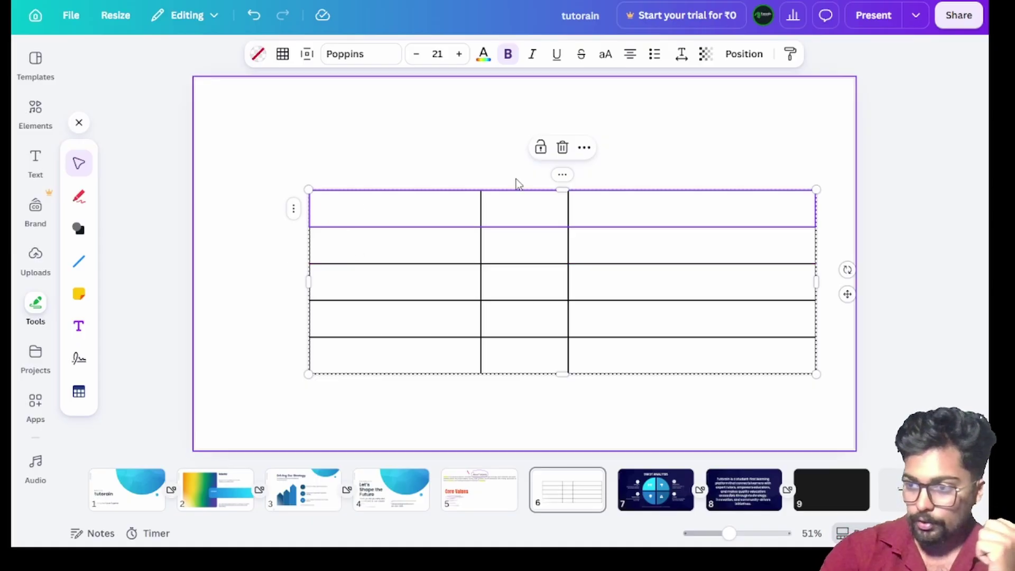
left_click(563, 176)
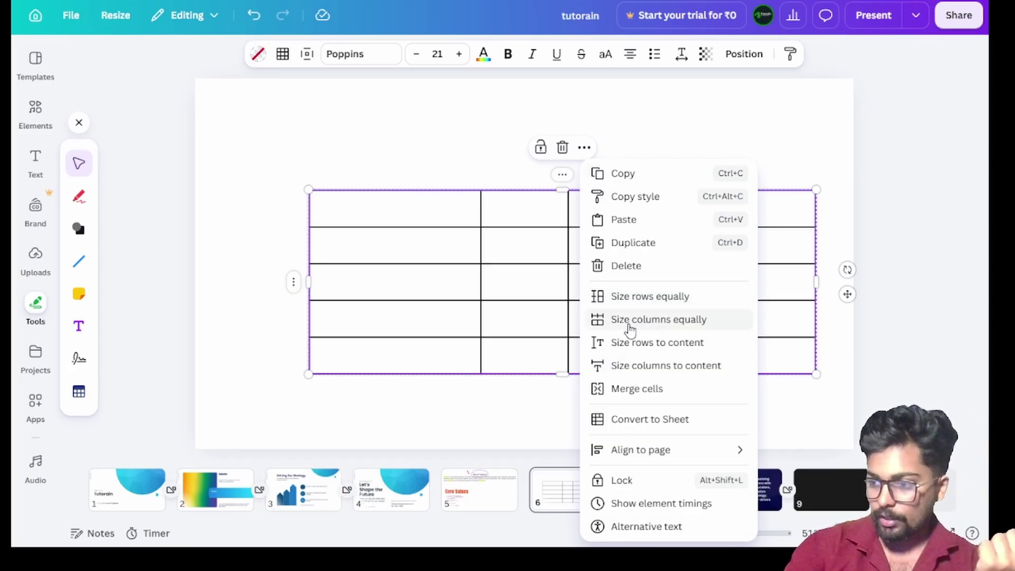
left_click(367, 105)
left_click(389, 170)
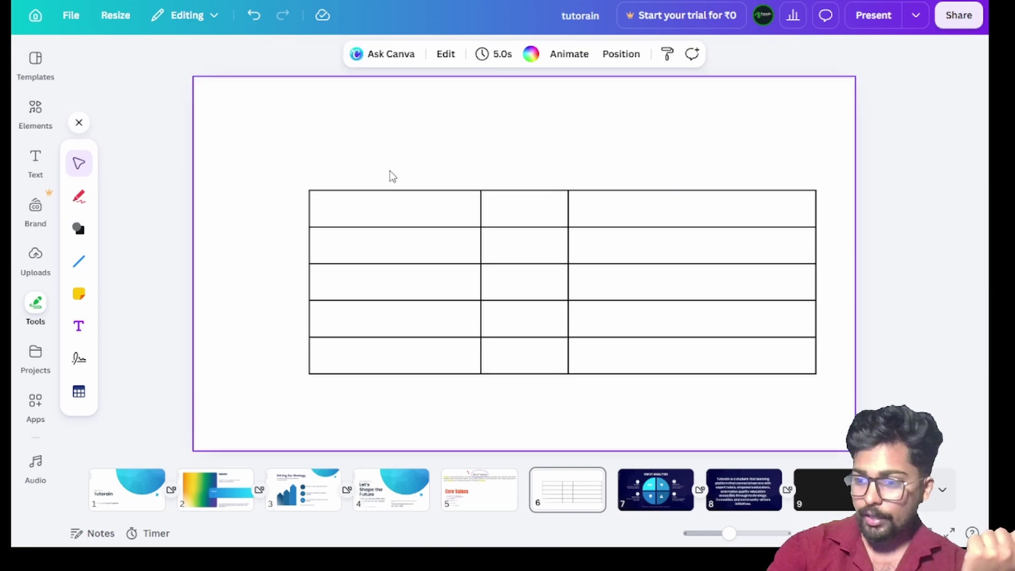
- Merge all cells of the table's first two rows into one header cell
left_click(385, 204)
mouse_move(390, 204)
left_mouse_down()
mouse_move(507, 211)
mouse_move(387, 221)
left_mouse_up()
left_click(294, 233)
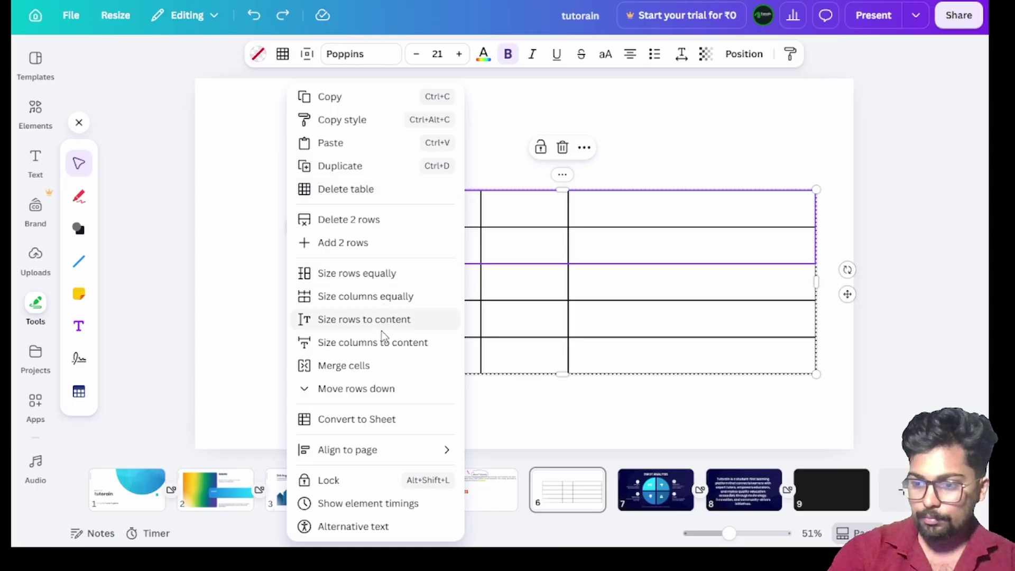
left_click(357, 371)
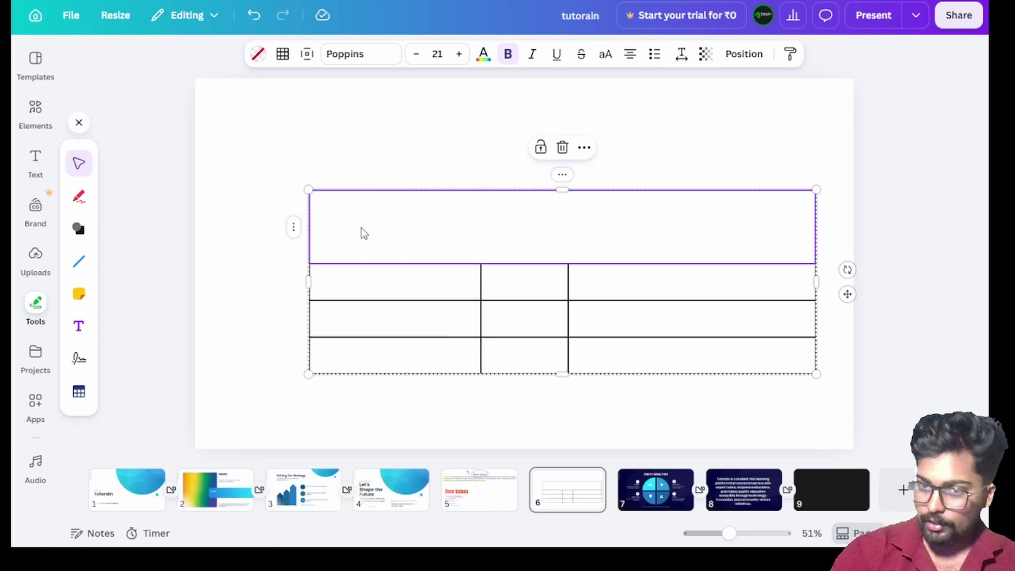
- Add a column beside the table's first column and a row below the first row under the merged header
right_click(370, 281)
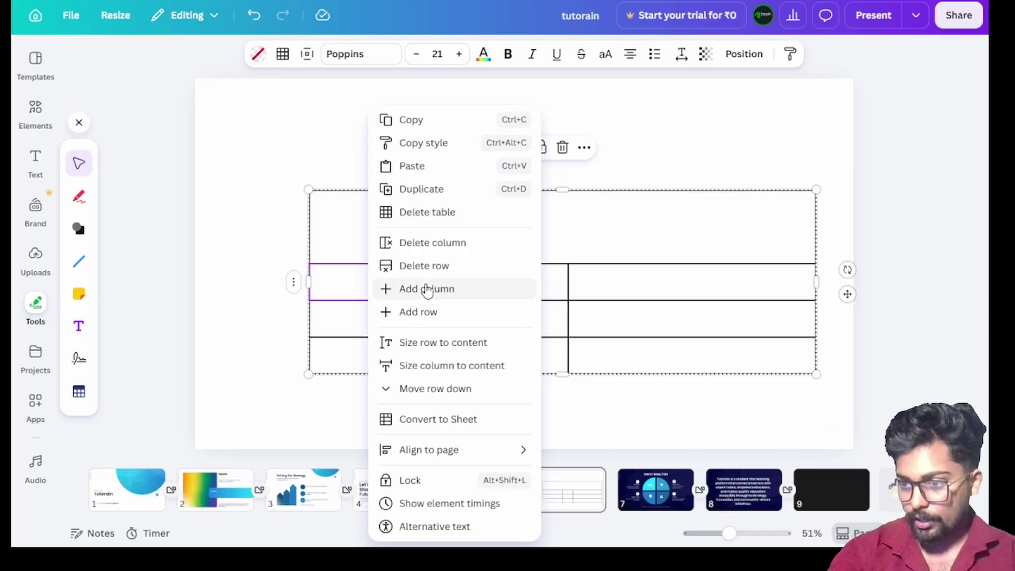
left_click(427, 289)
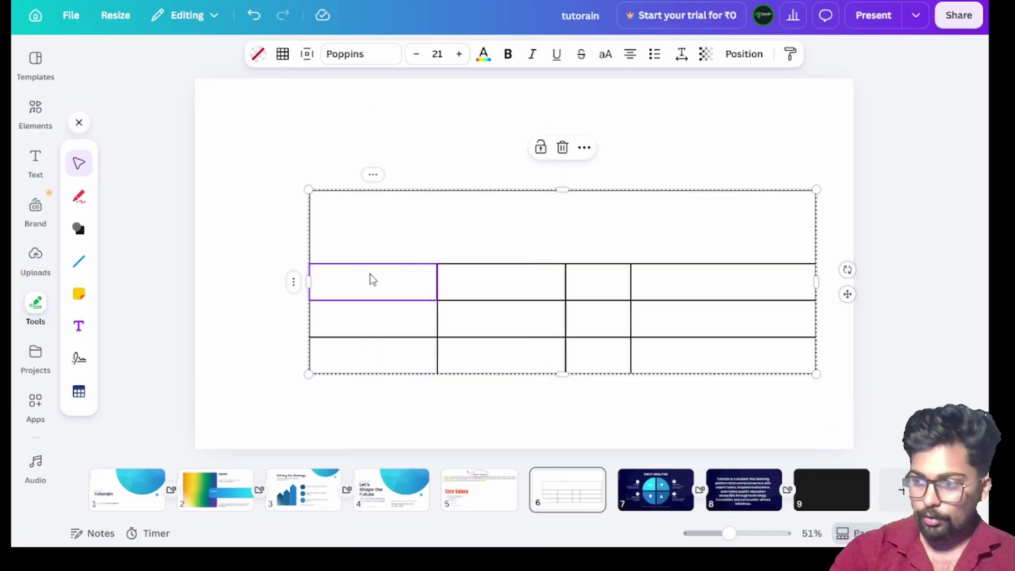
right_click(297, 285)
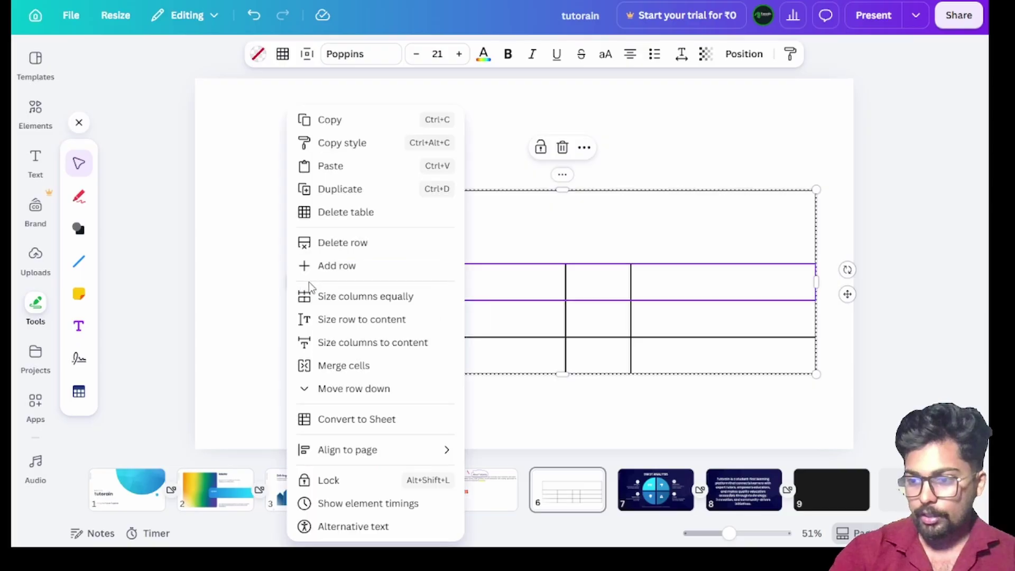
left_click(337, 266)
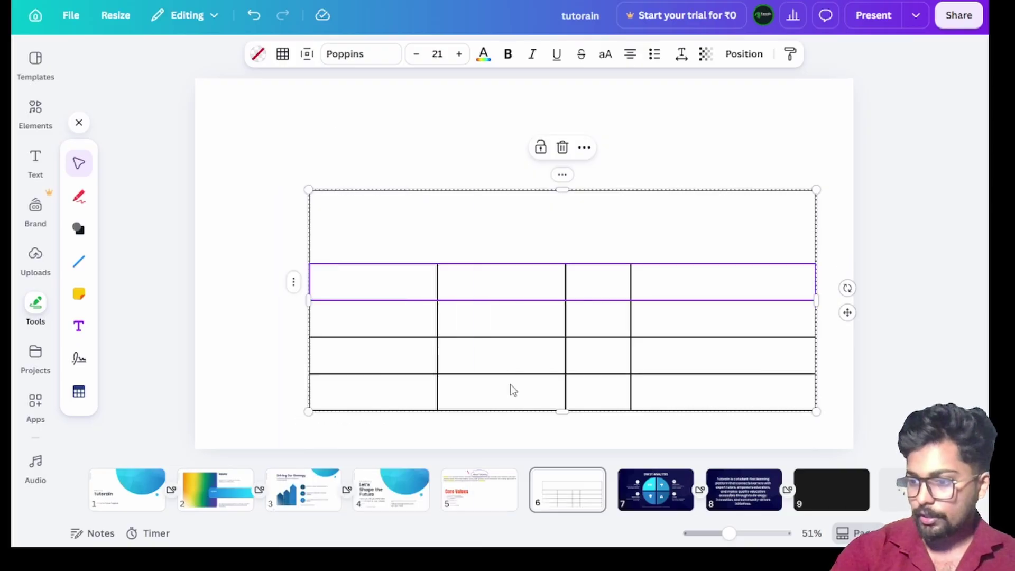
- Widen the table slightly and reduce the height of its merged header row
left_click(485, 237)
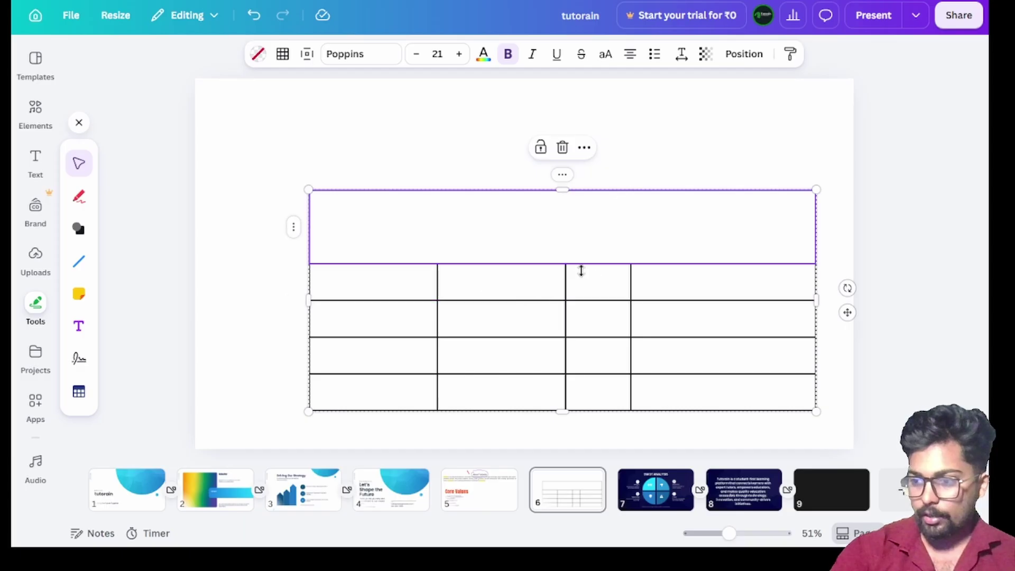
mouse_move(565, 282)
left_mouse_down()
mouse_move(539, 284)
mouse_move(579, 280)
left_mouse_up()
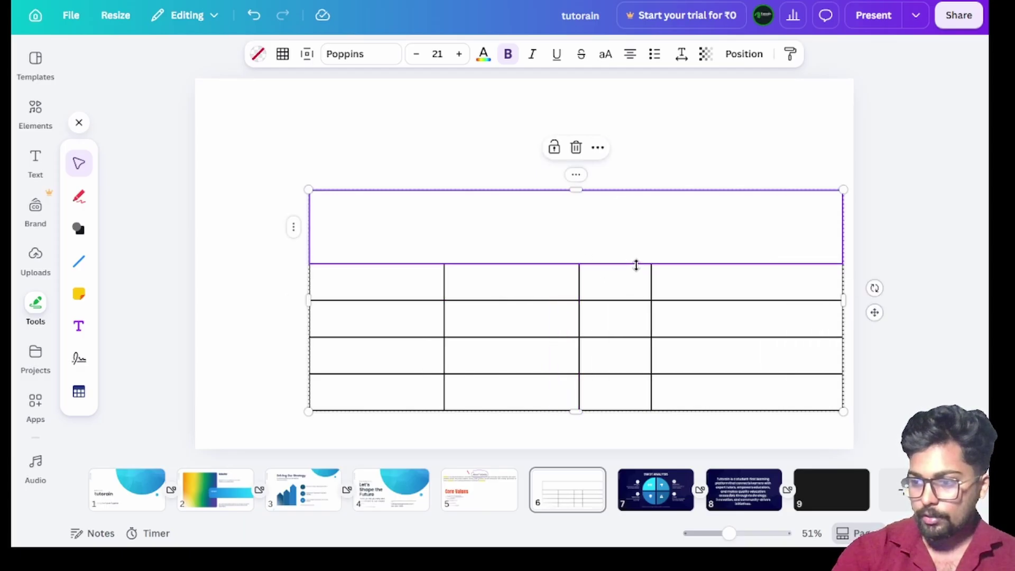
left_click_drag(636, 265, 637, 233)
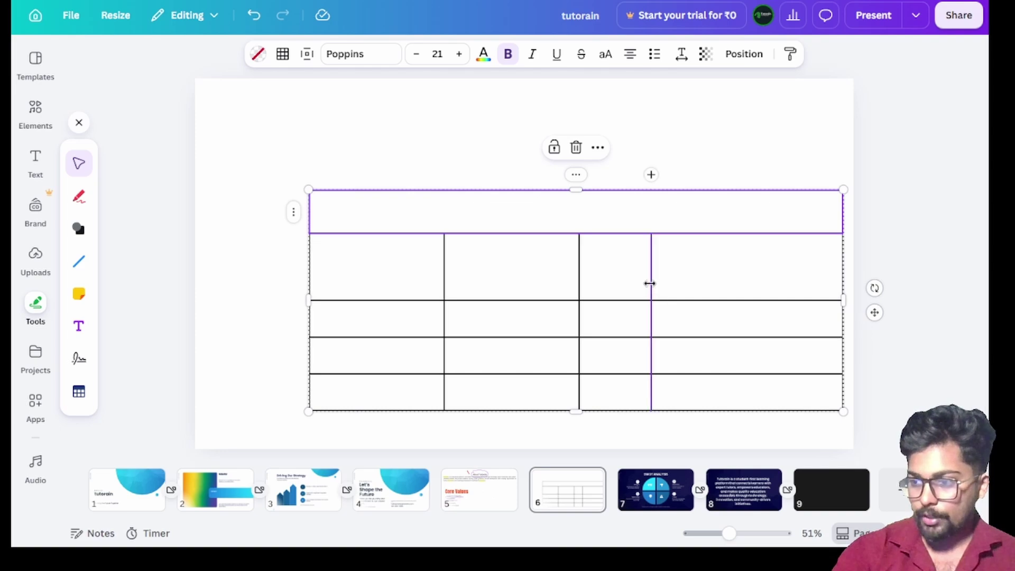
- Insert two more columns in front of the table's last column
left_click(651, 177)
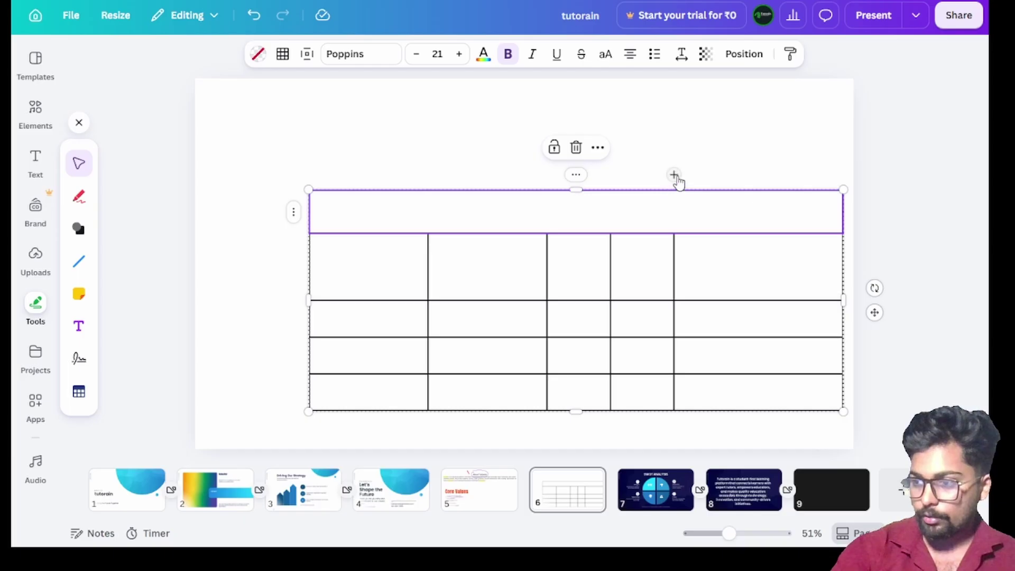
left_click(675, 176)
left_click(576, 175)
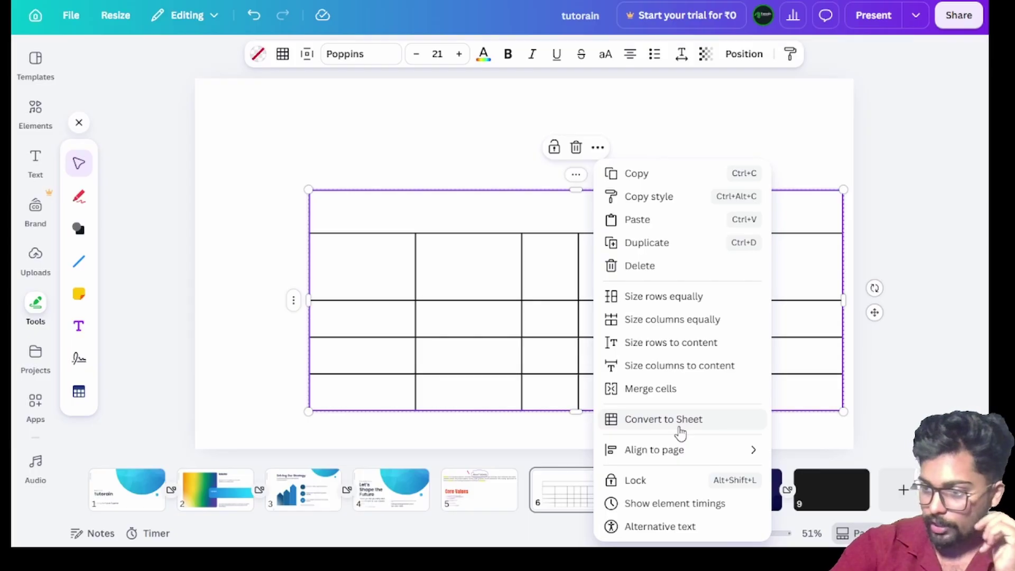
left_click(660, 173)
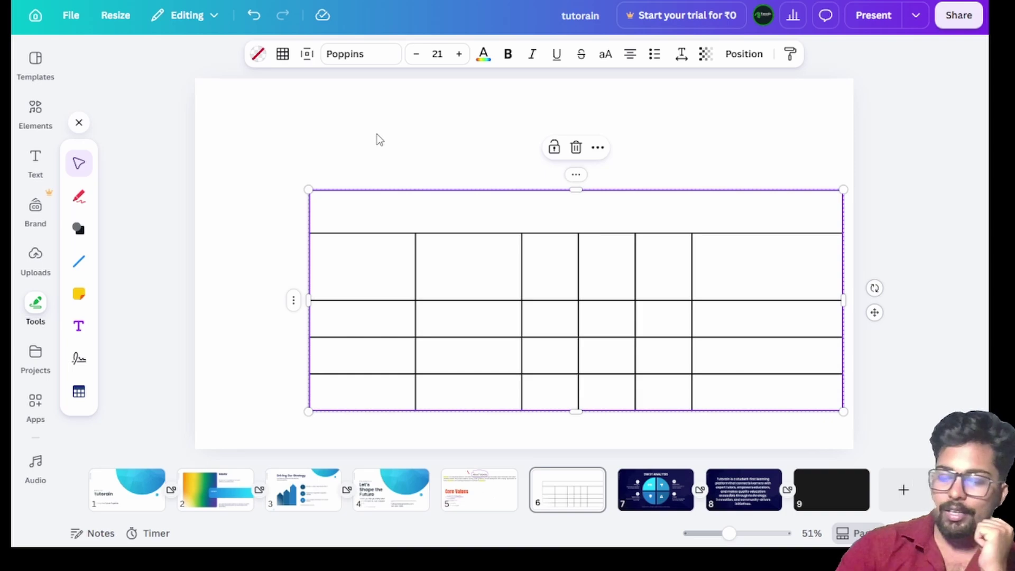
- On slide 5, make the word "development" in the About Tutorain paragraph bold
left_click(476, 484)
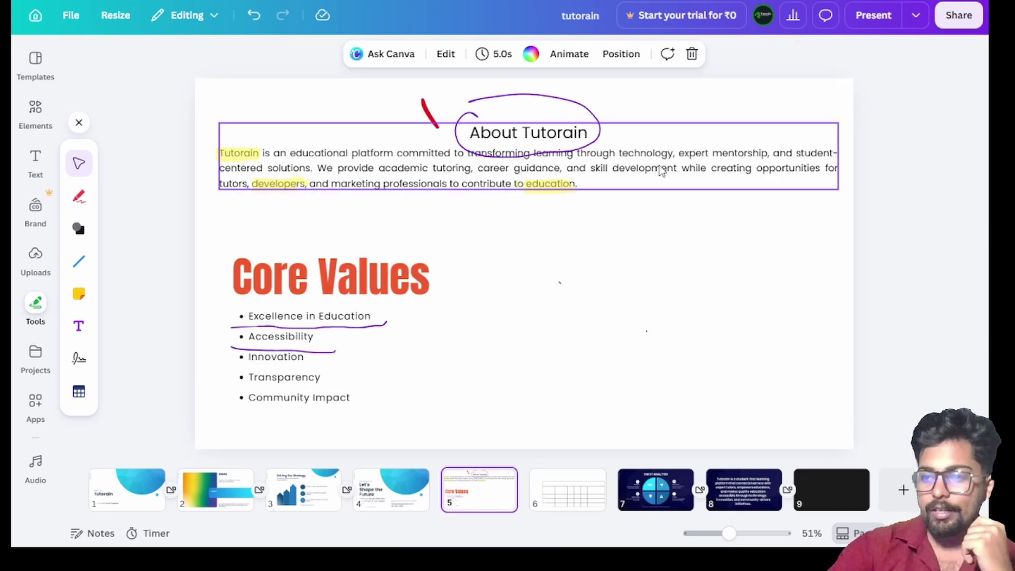
double_click(643, 165)
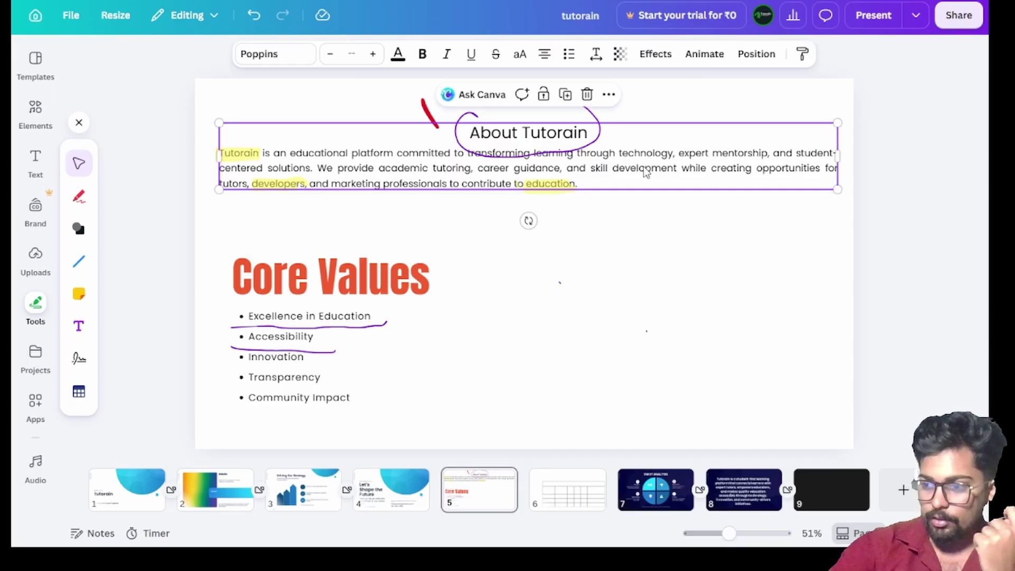
left_click(678, 168)
double_click(676, 168)
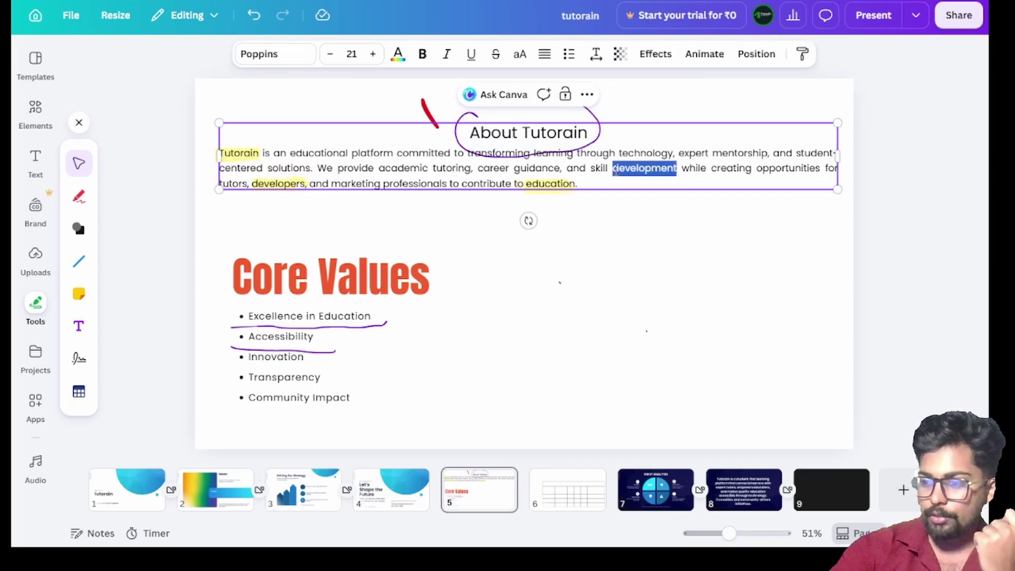
left_click(423, 55)
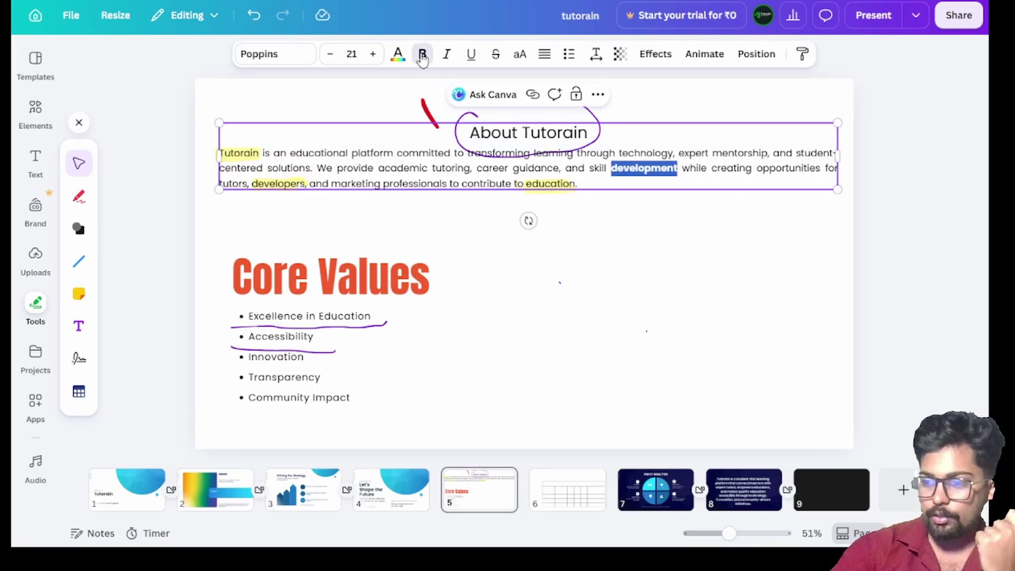